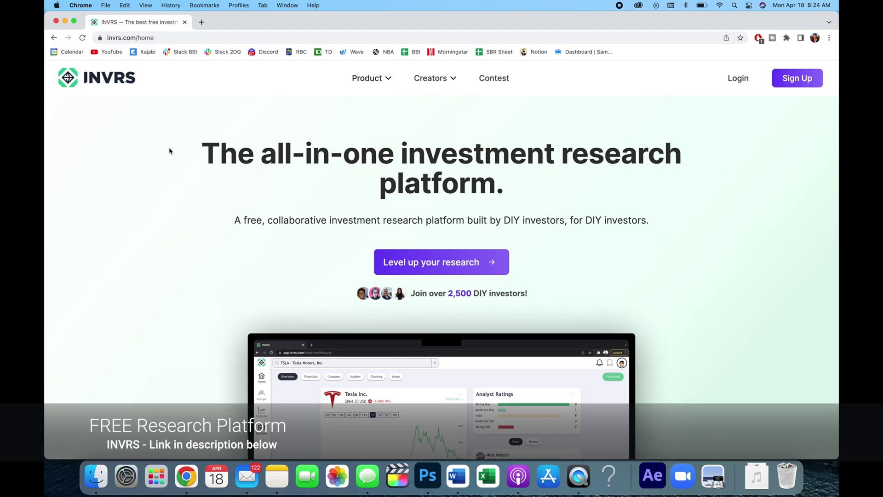
Step: Look through the INVRS home page, from the platform introduction through the Why INVRS and Data & Analysis sections to the Portfolio section
scroll(169, 150, down, 3)
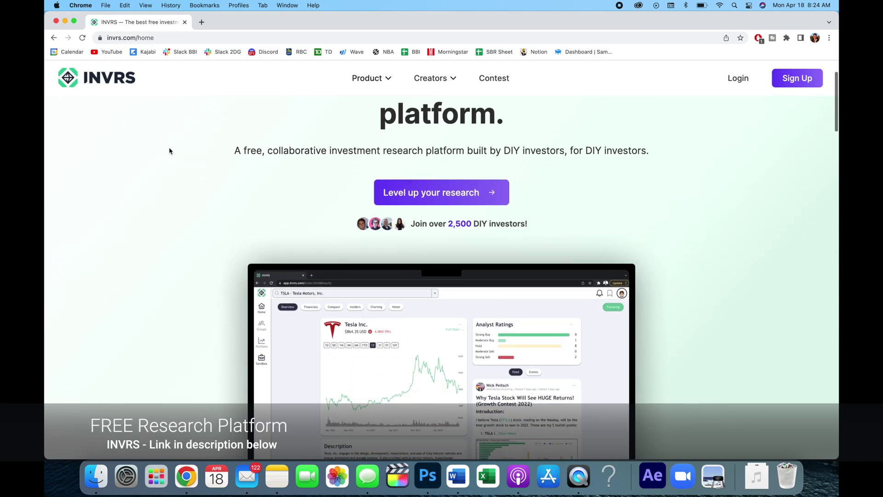
scroll(169, 151, down, 2)
scroll(169, 151, down, 1)
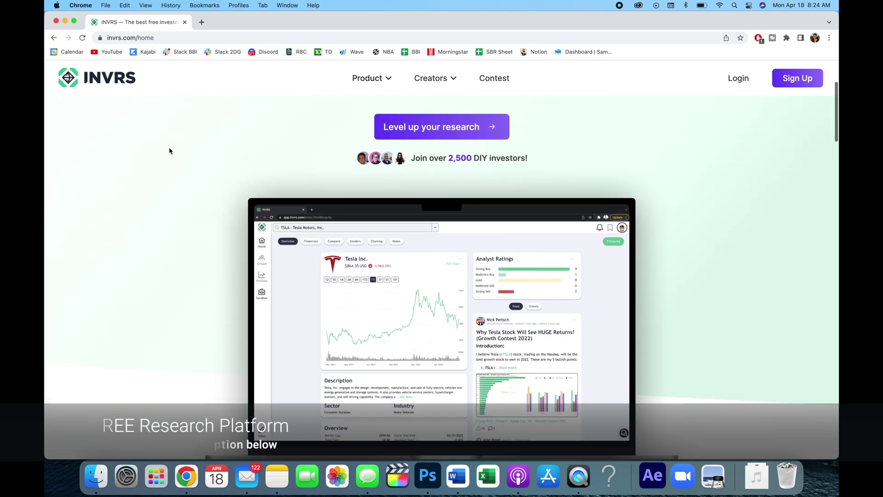
scroll(170, 151, down, 2)
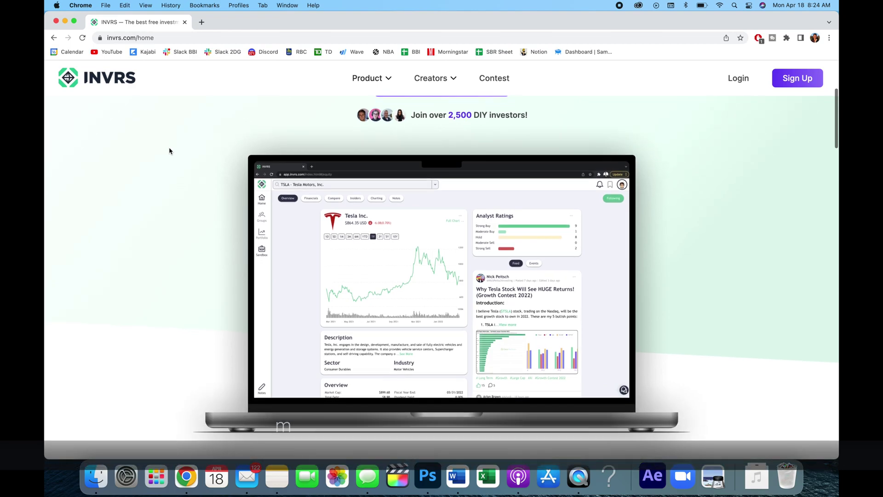
scroll(169, 151, down, 1)
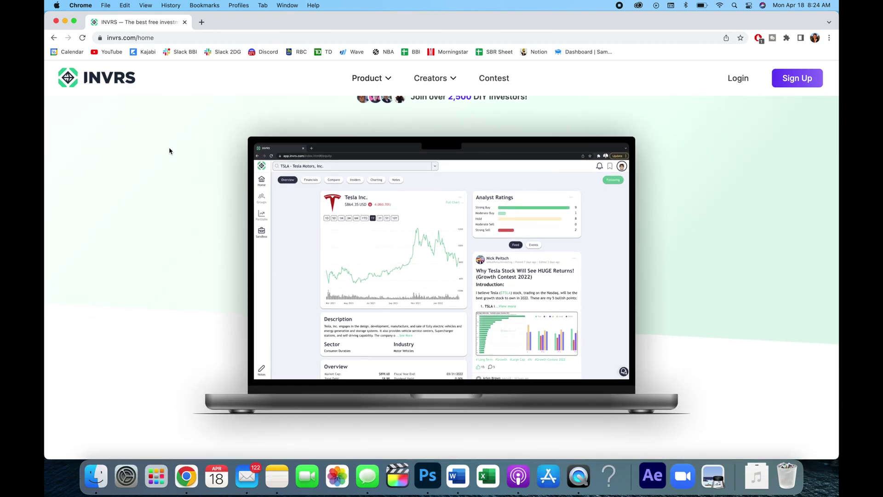
scroll(169, 151, down, 5)
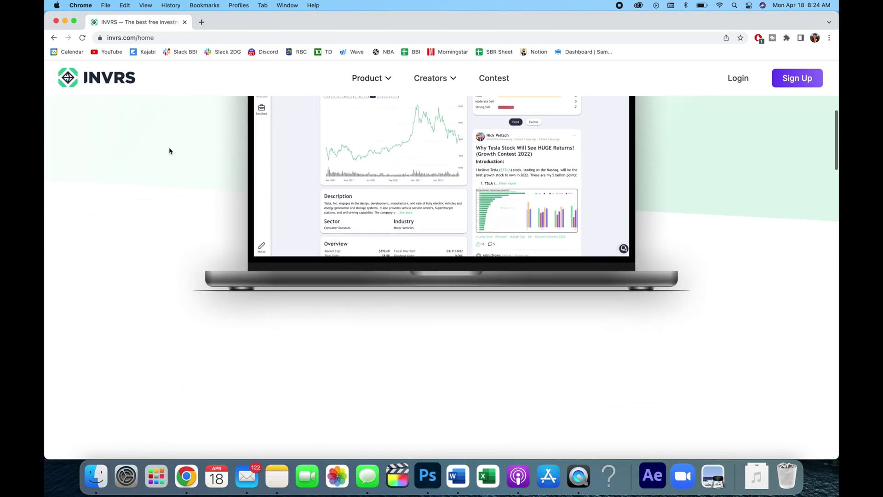
scroll(169, 151, down, 2)
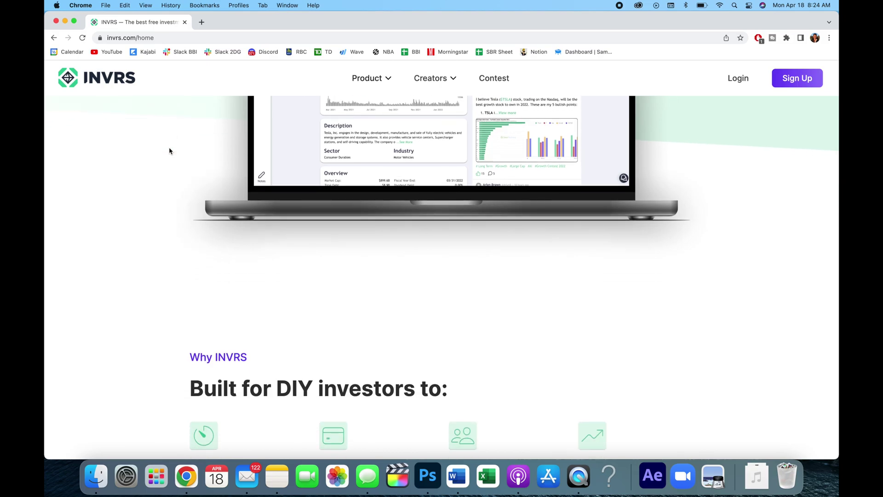
scroll(170, 150, down, 6)
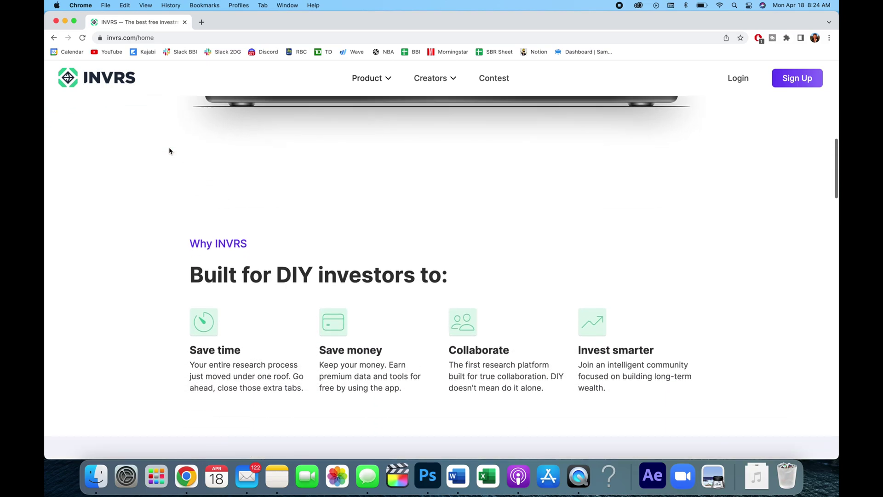
scroll(170, 150, down, 7)
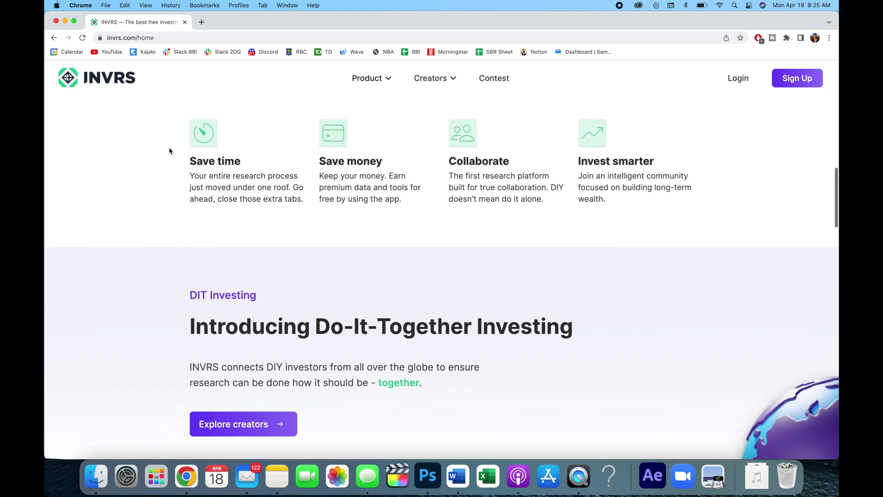
scroll(170, 151, down, 6)
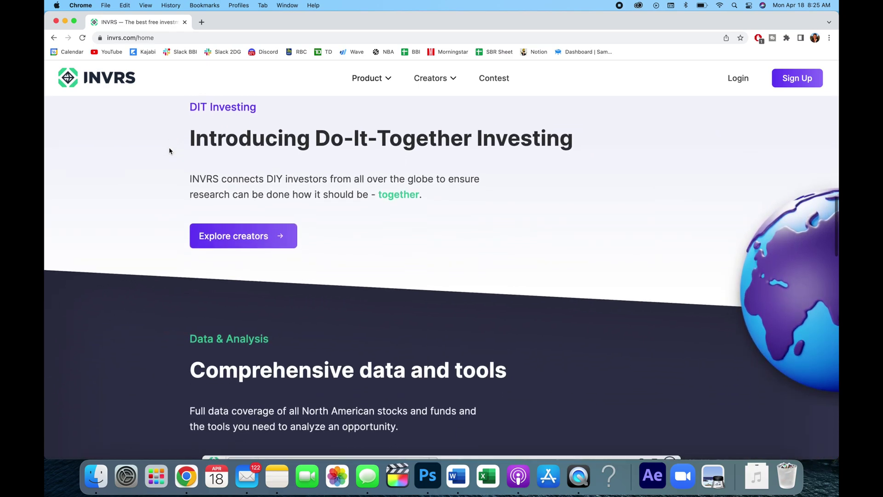
scroll(169, 150, down, 4)
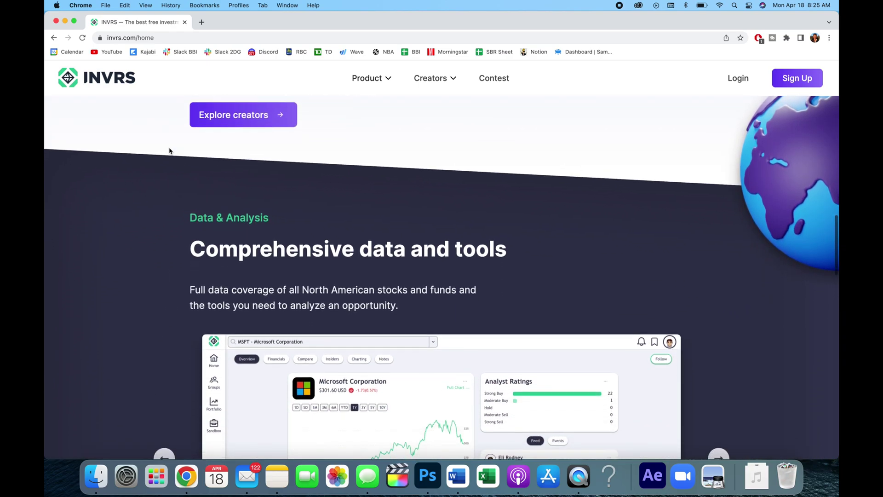
scroll(170, 151, down, 3)
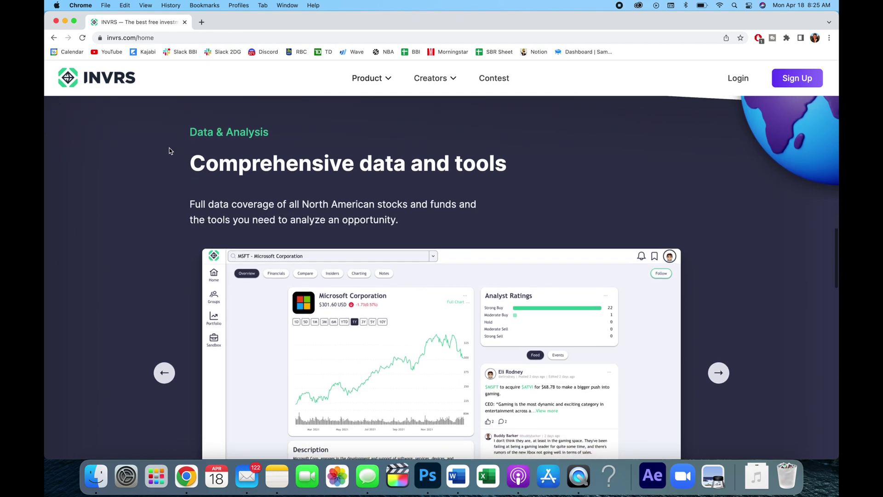
scroll(170, 151, down, 4)
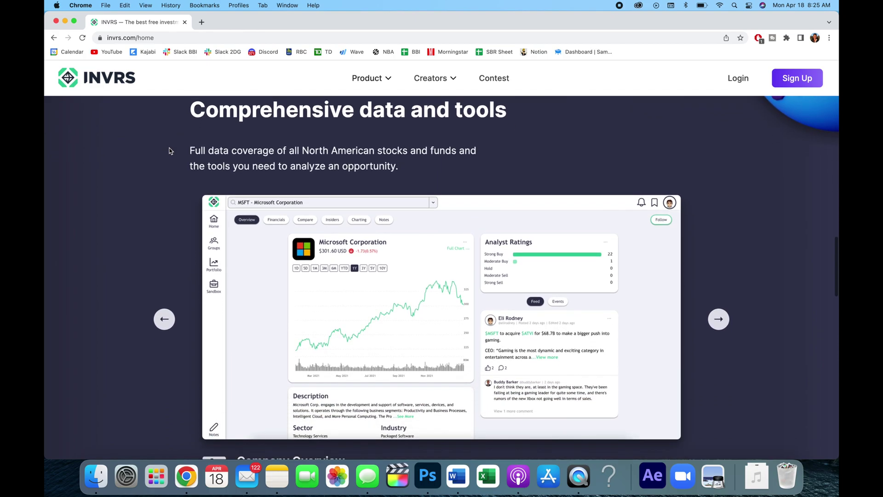
scroll(170, 151, down, 5)
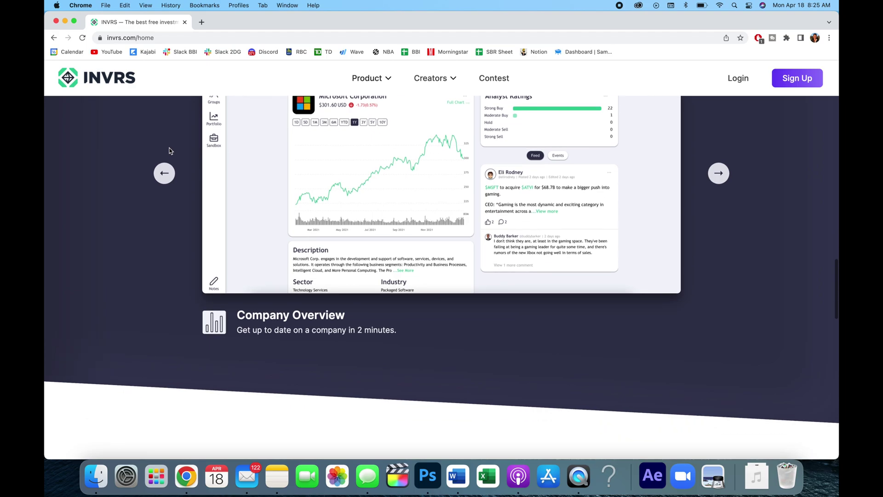
scroll(170, 152, down, 6)
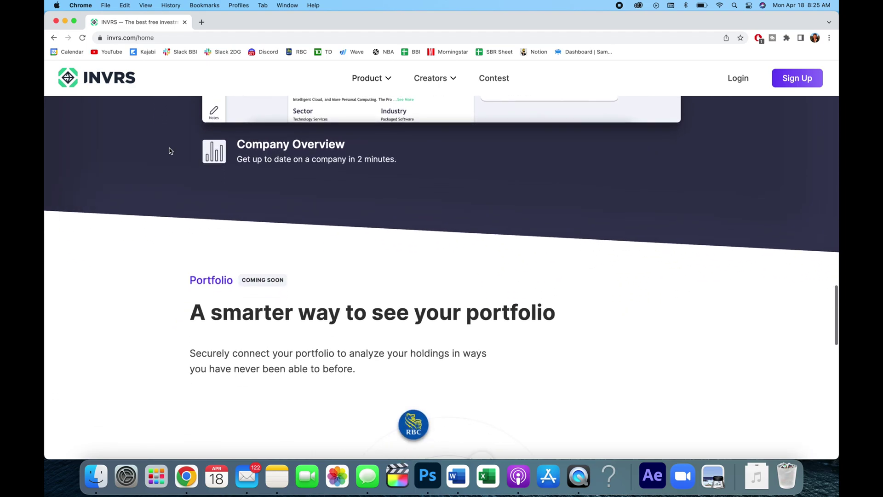
Step: Open the login page from the INVRS home page and sign in with the prefilled credentials
scroll(170, 151, up, 15)
scroll(170, 151, up, 10)
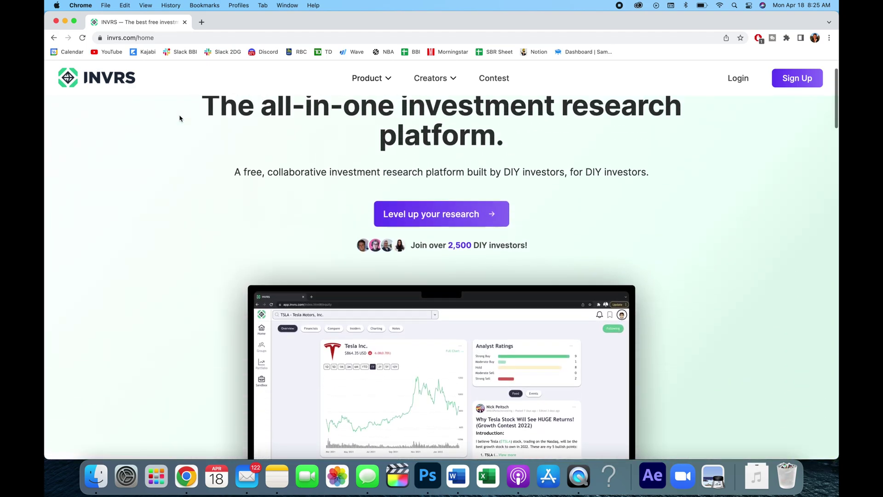
click(739, 79)
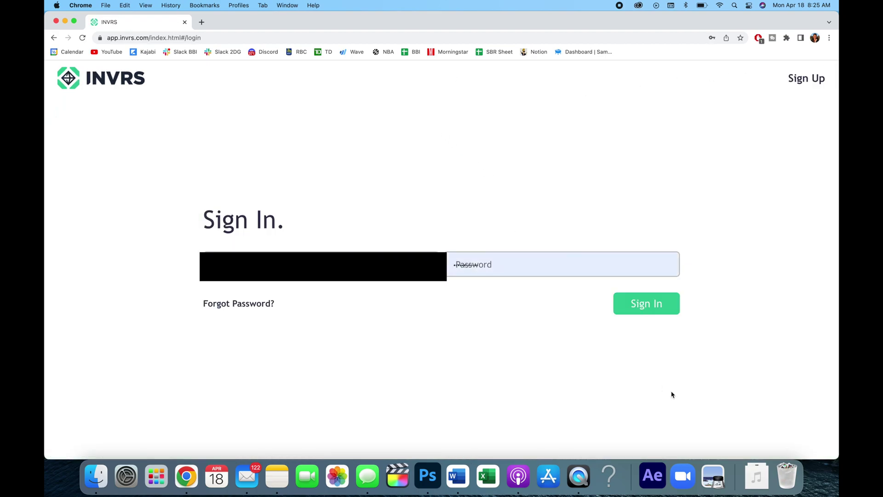
click(654, 305)
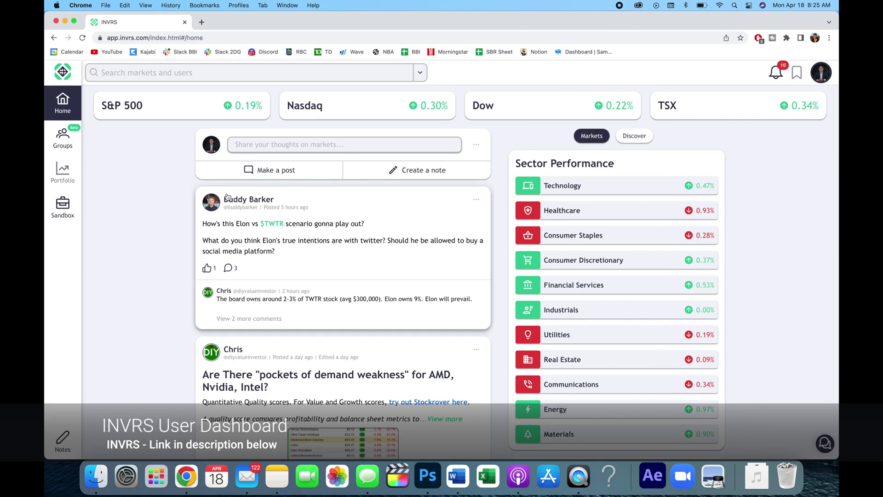
Step: Examine the community posts in the dashboard's home feed alongside the market indexes and sector performance
scroll(231, 244, down, 1)
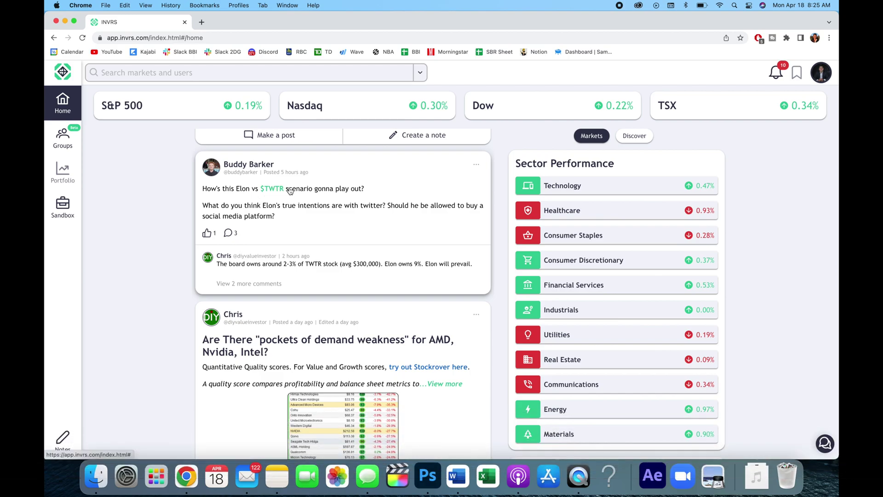
scroll(291, 192, down, 2)
scroll(290, 191, down, 3)
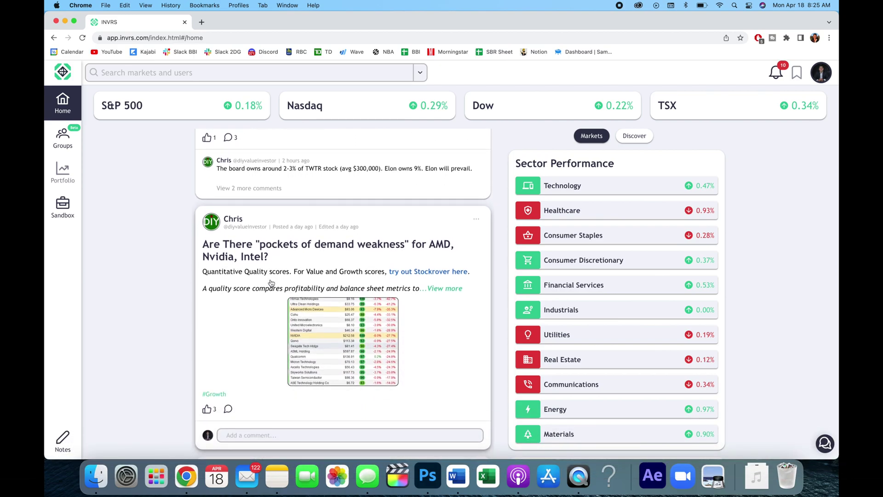
scroll(494, 232, up, 3)
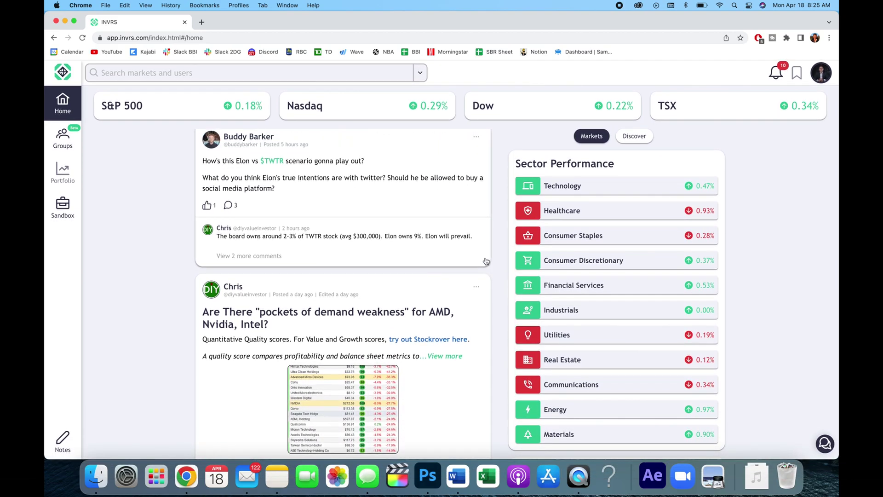
scroll(493, 231, up, 3)
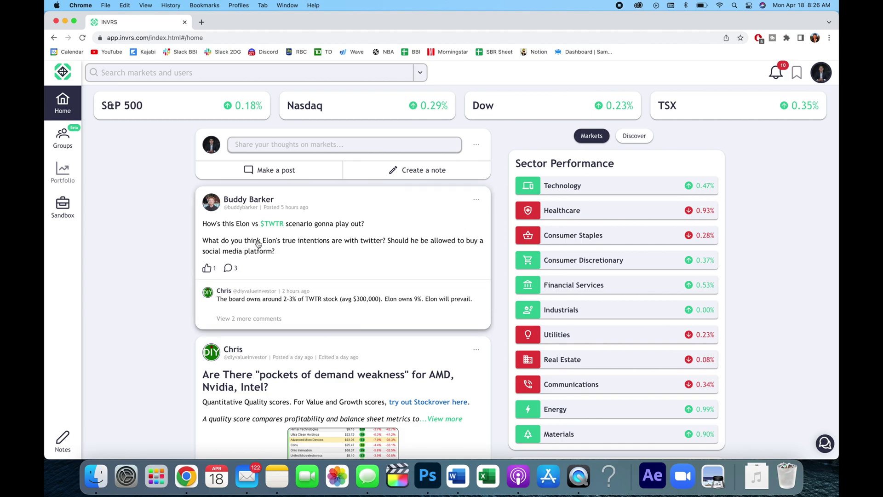
scroll(217, 313, down, 3)
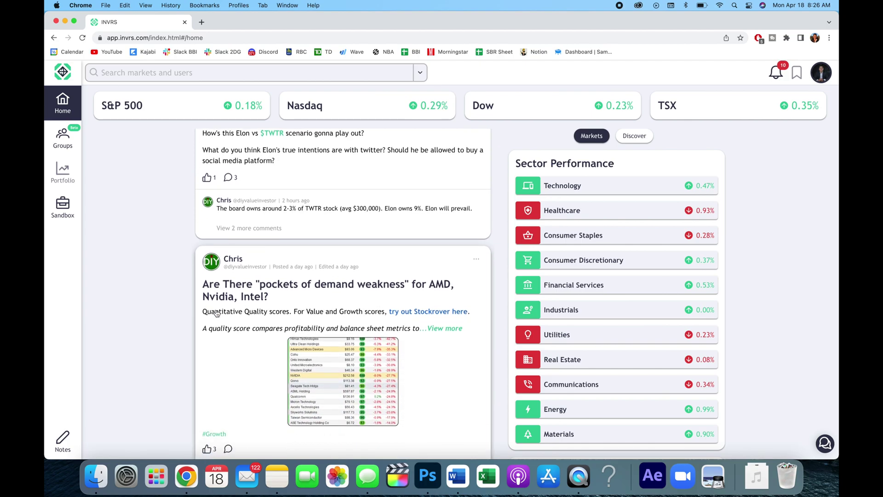
scroll(217, 314, down, 1)
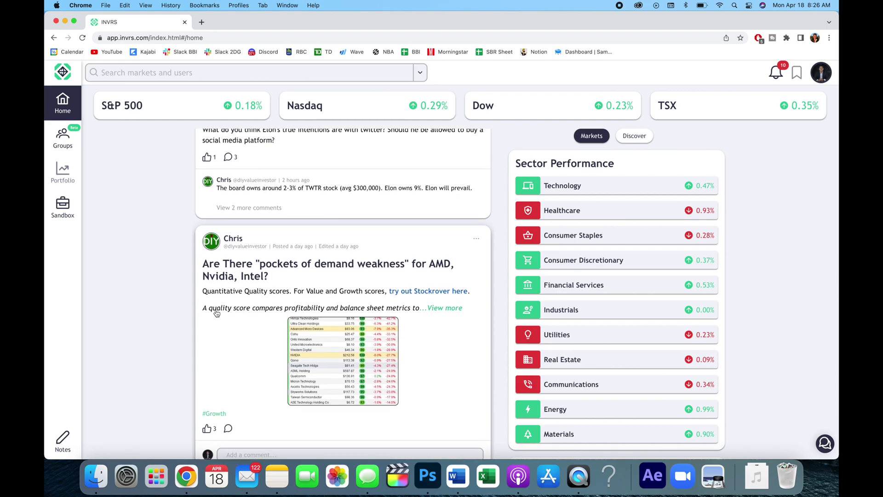
scroll(217, 313, up, 5)
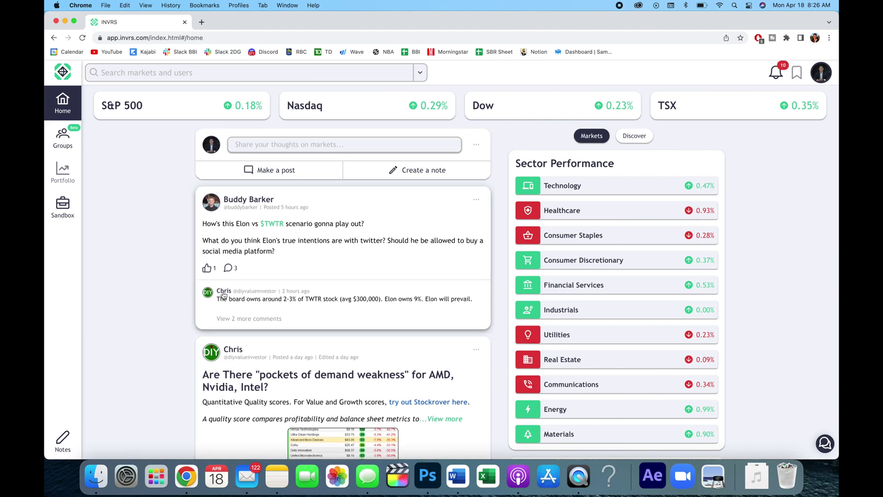
Step: Open Groups and view the Dividend Investing For Beginners community's description and posts
click(67, 142)
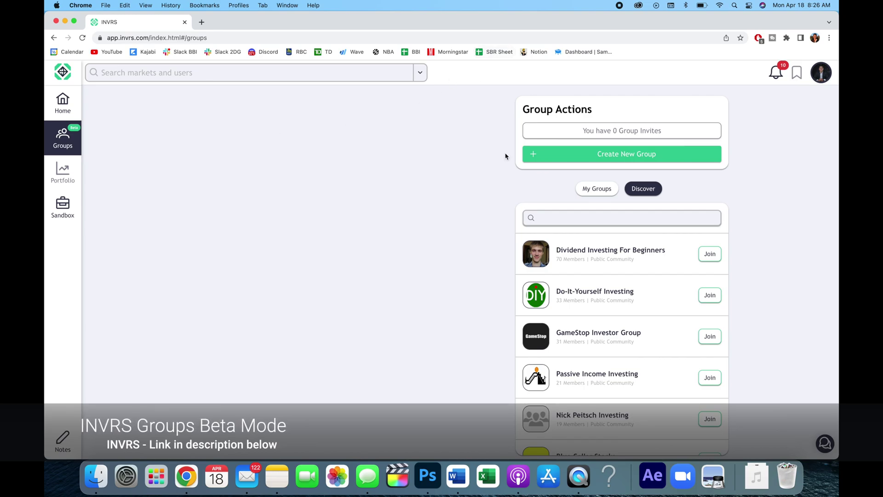
scroll(505, 156, down, 1)
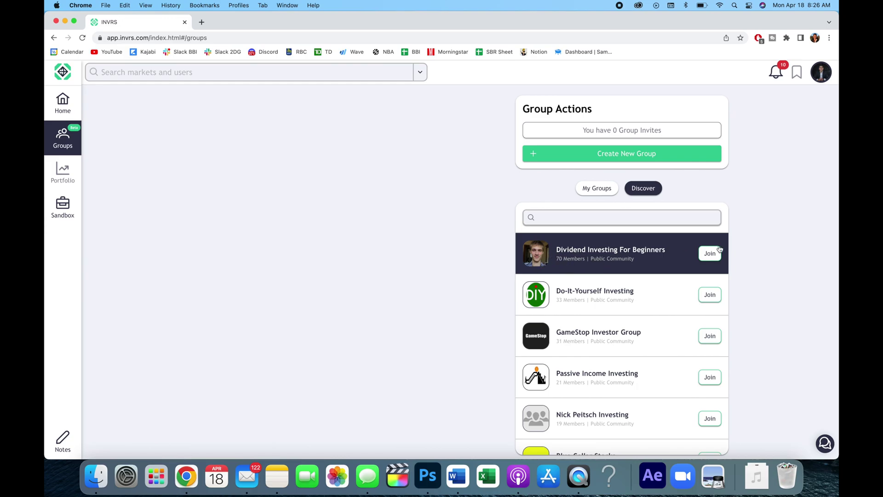
click(577, 253)
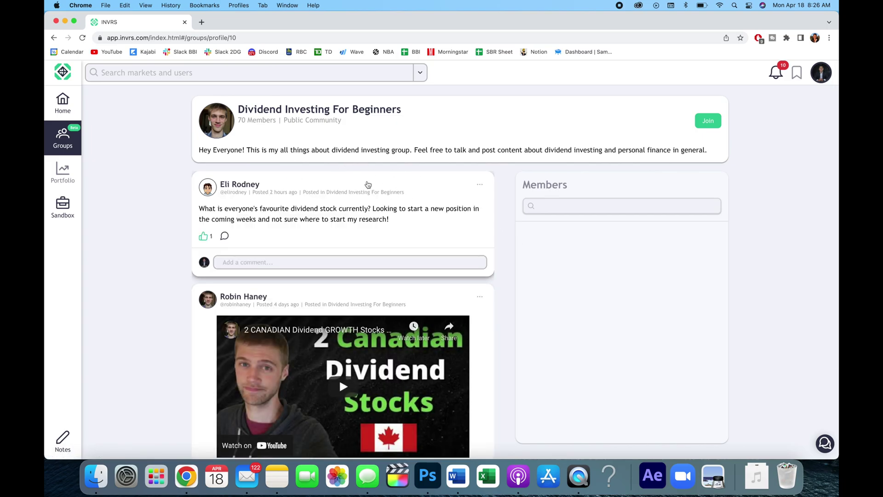
drag(342, 148, 393, 148)
click(393, 148)
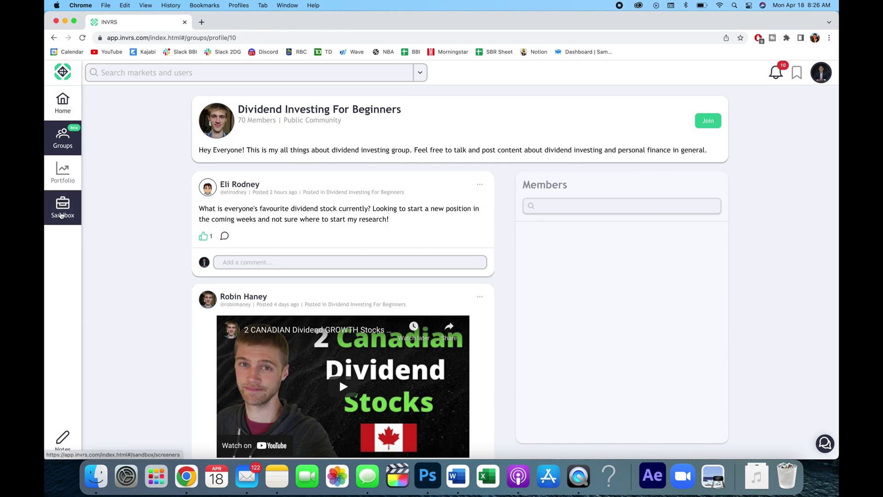
Step: Open the Sandbox stock screener and check the available country options, keeping US selected
click(61, 215)
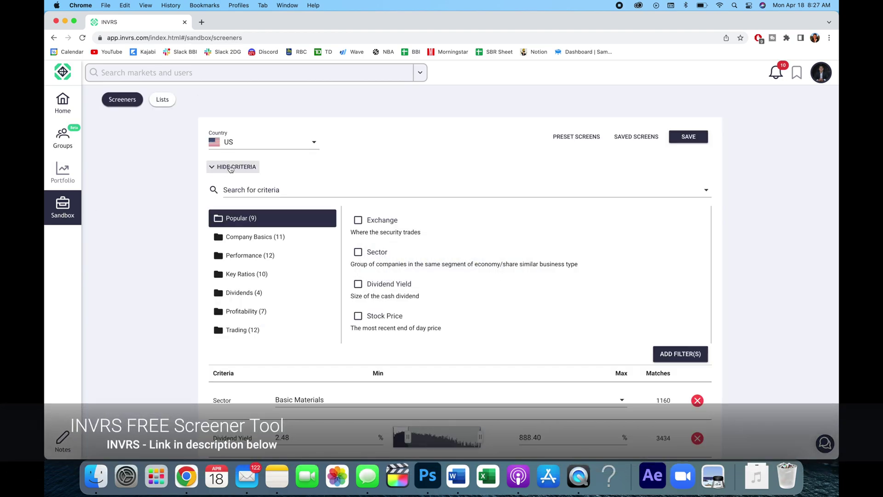
click(309, 145)
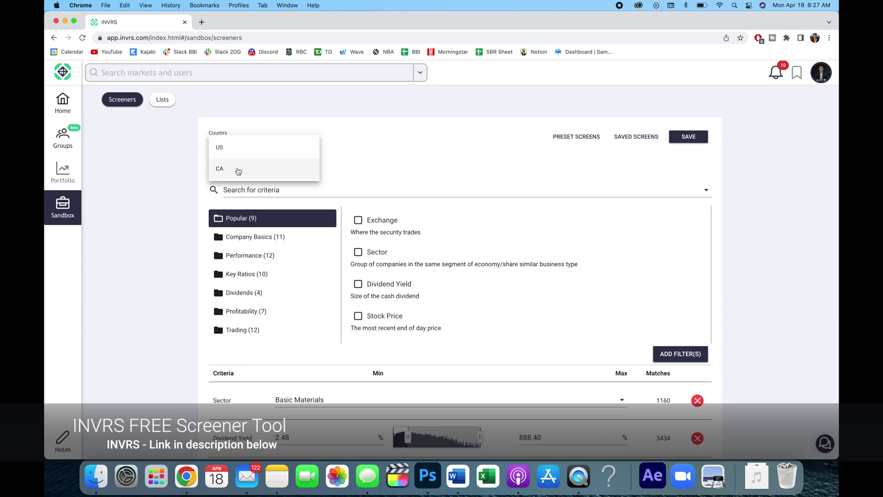
click(360, 135)
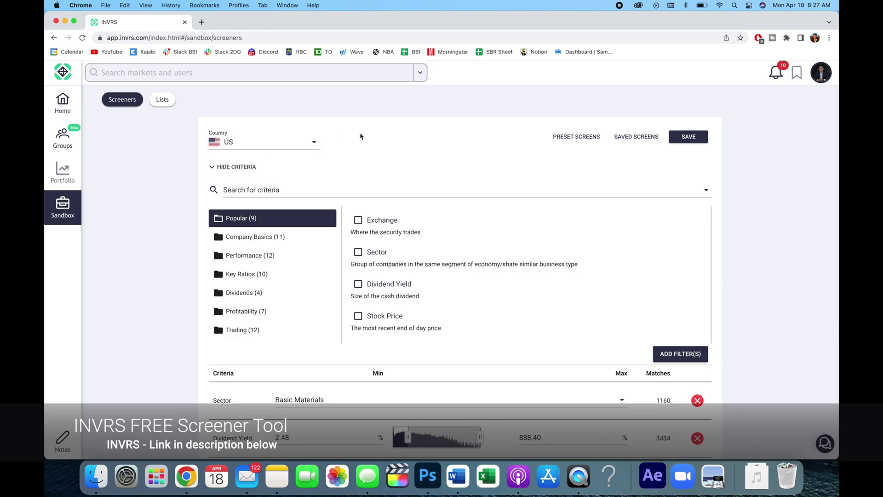
Step: Remove the Sector and Dividend Yield filters from the screener's criteria list
scroll(360, 136, down, 1)
scroll(361, 136, down, 2)
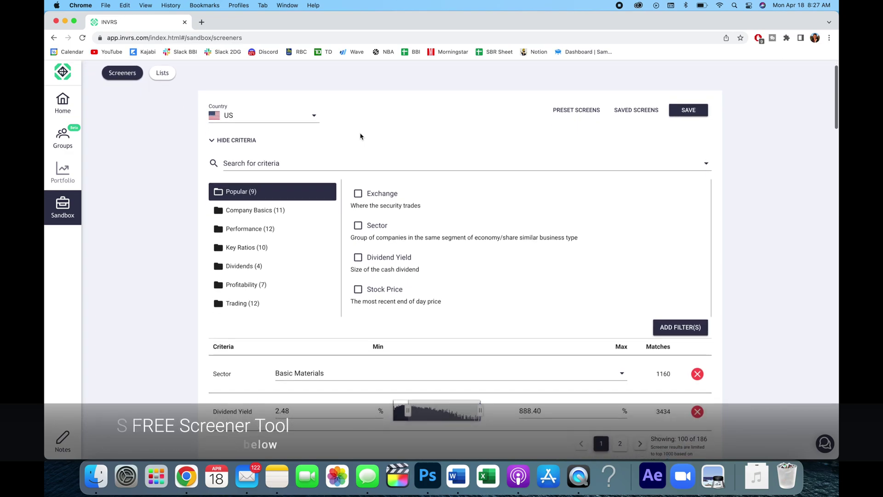
scroll(310, 138, down, 1)
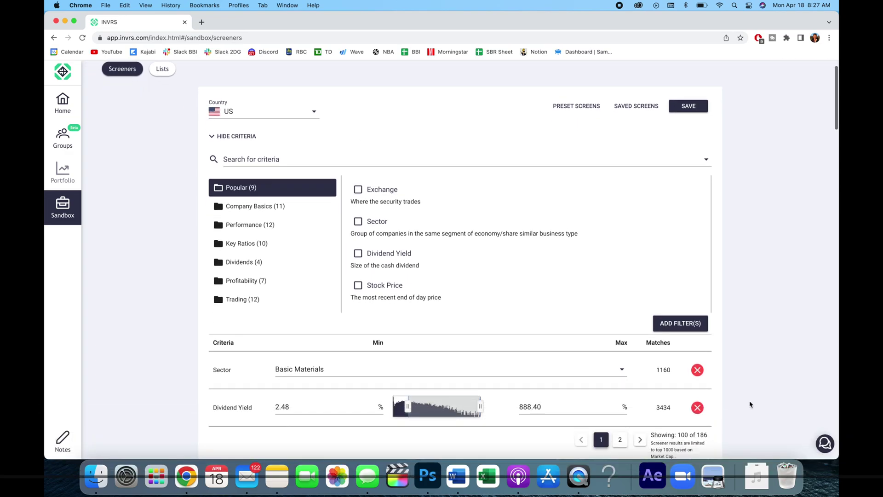
click(698, 371)
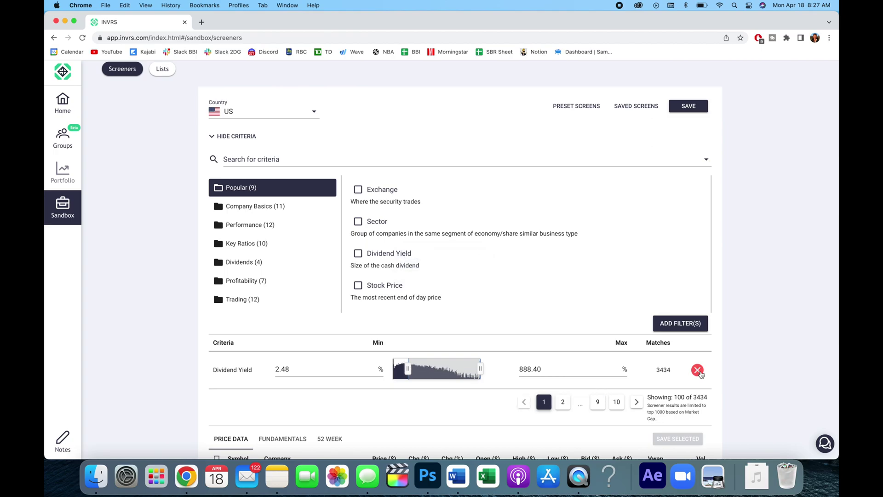
click(700, 373)
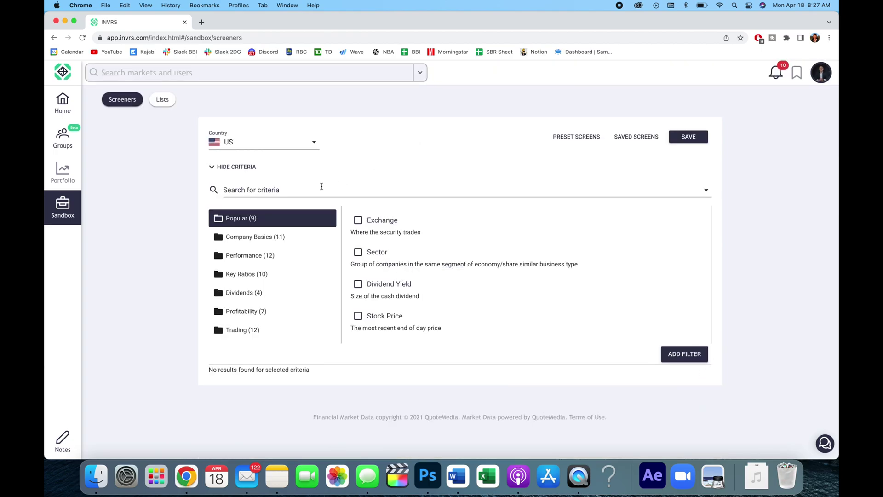
Step: Add the Sector filter from the Company Basics criteria to the screener
scroll(289, 222, down, 1)
scroll(289, 222, down, 2)
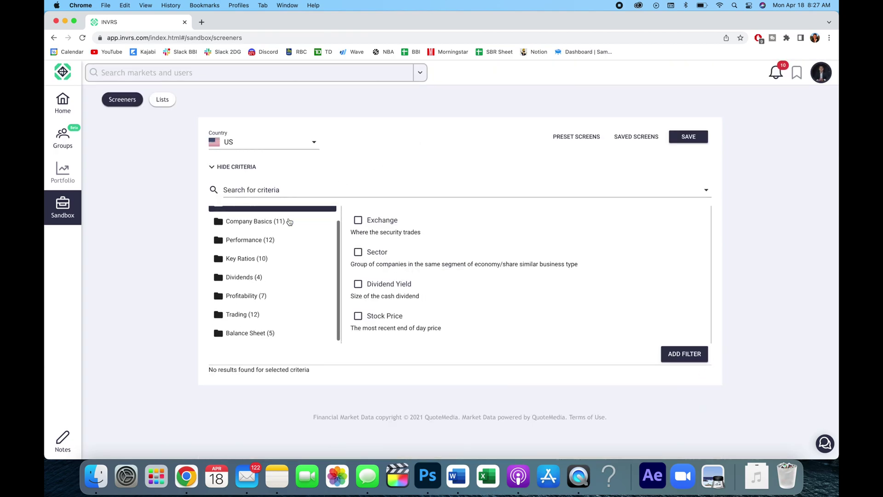
scroll(289, 221, up, 3)
click(275, 237)
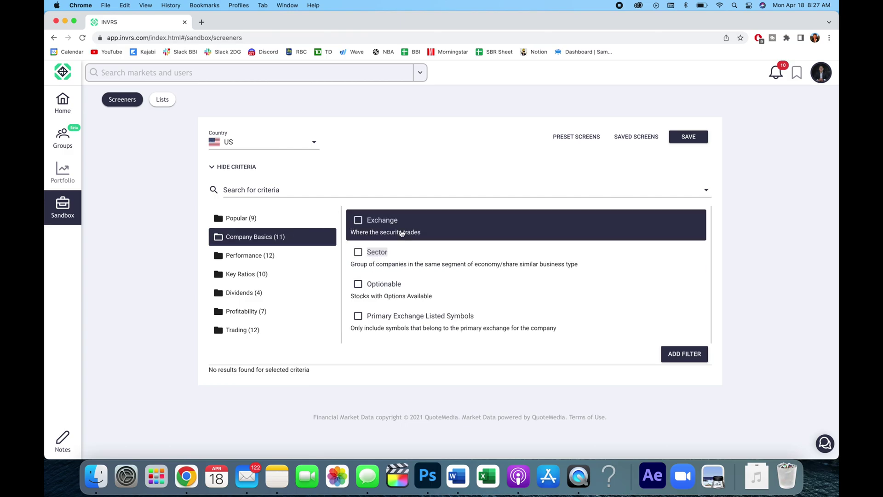
scroll(391, 234, down, 2)
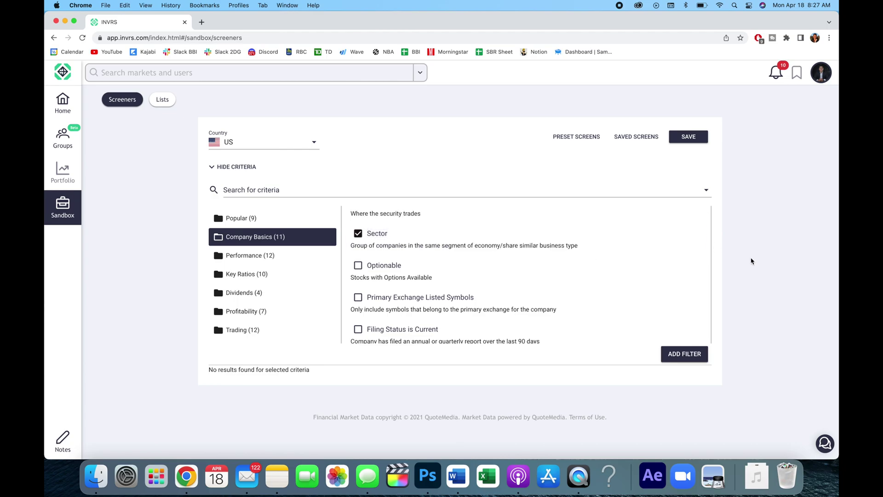
click(685, 355)
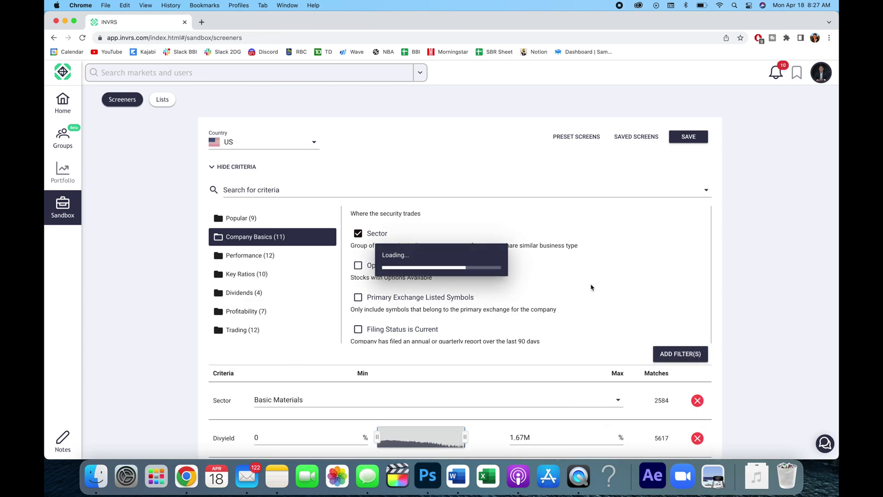
Step: Set the Sector filter to Consumer Defensive only
scroll(590, 286, down, 3)
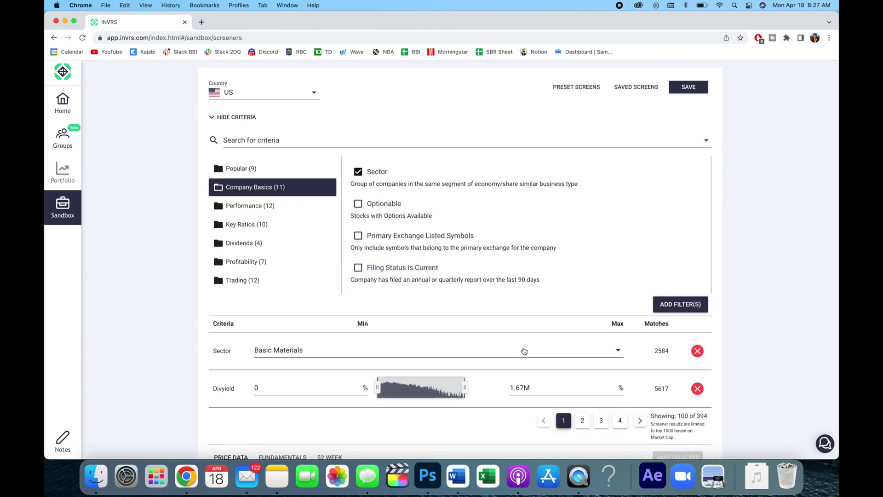
click(524, 350)
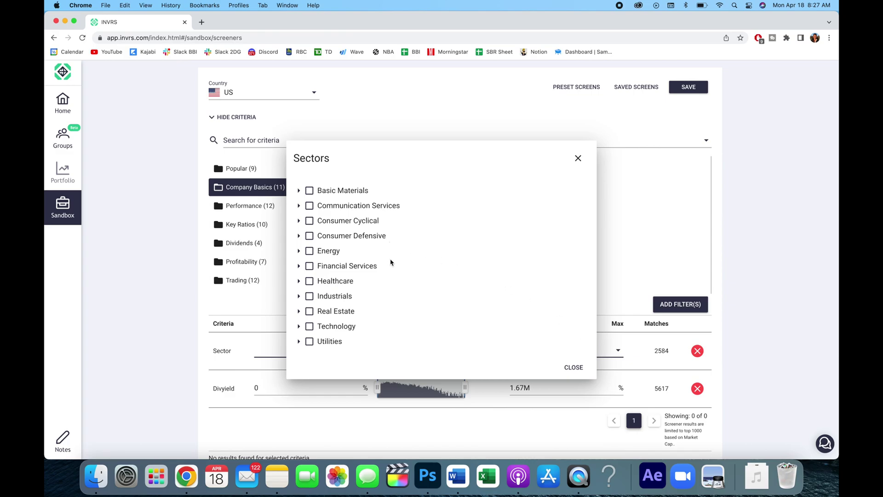
scroll(390, 262, up, 1)
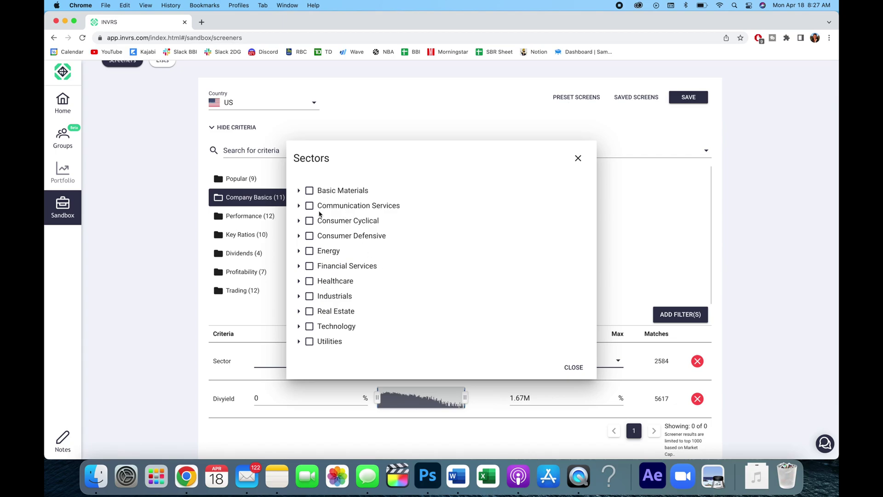
click(310, 236)
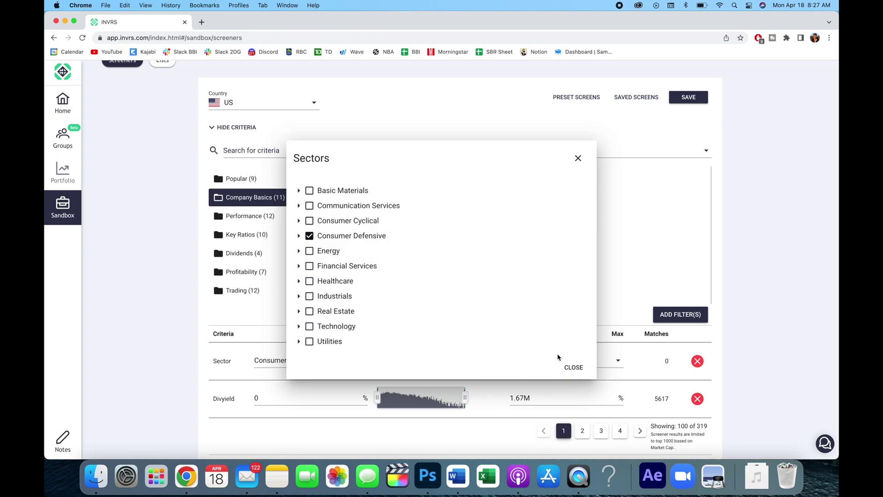
click(574, 367)
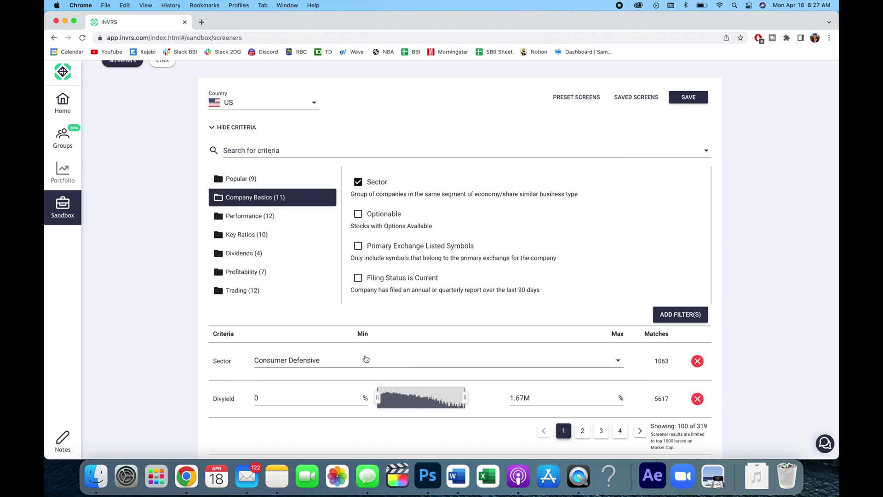
Step: Show the Dividends criteria and set the dividend yield filter's minimum to 2.02%
scroll(377, 331, down, 1)
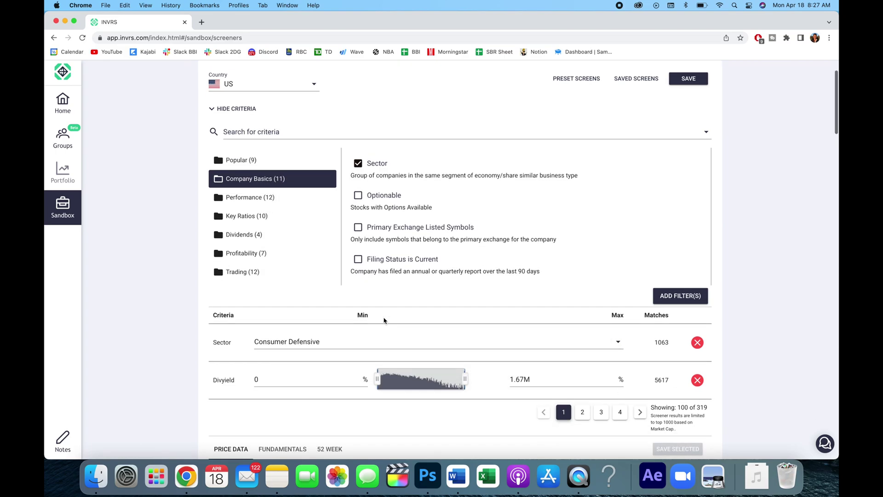
click(291, 240)
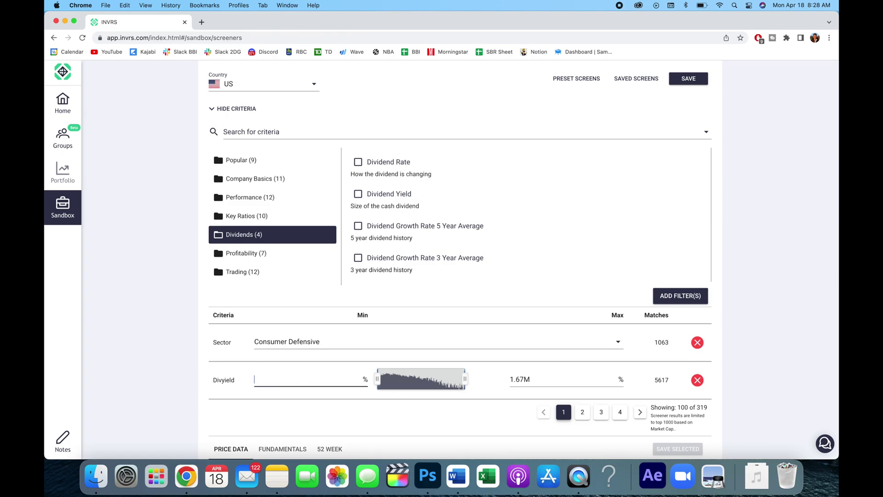
key(Return)
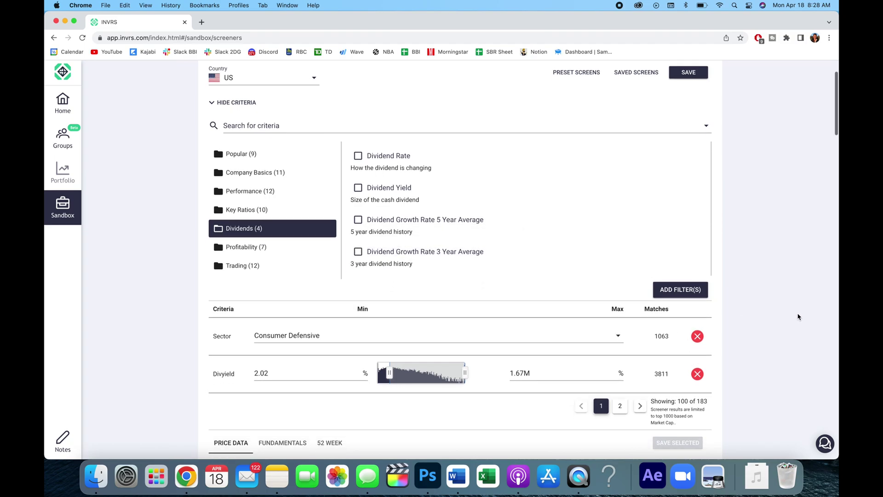
Step: Examine the screened companies and their price data in the results table
scroll(797, 315, down, 5)
scroll(798, 317, down, 2)
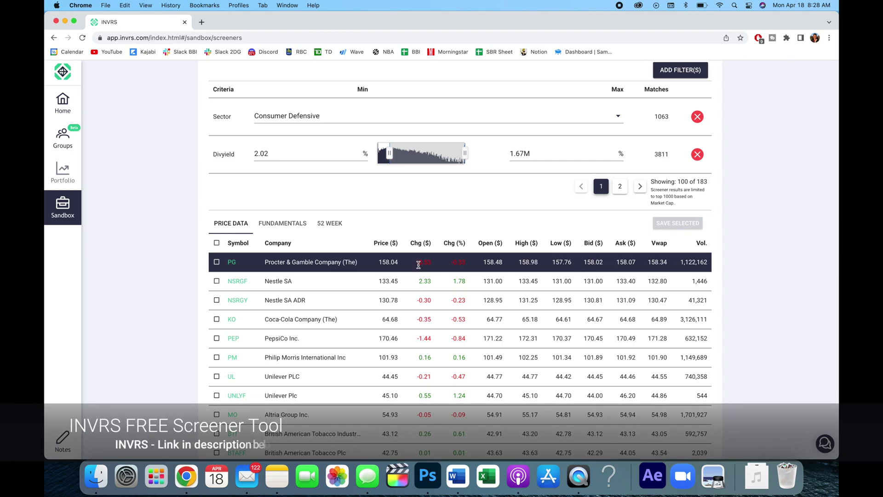
scroll(418, 263, down, 1)
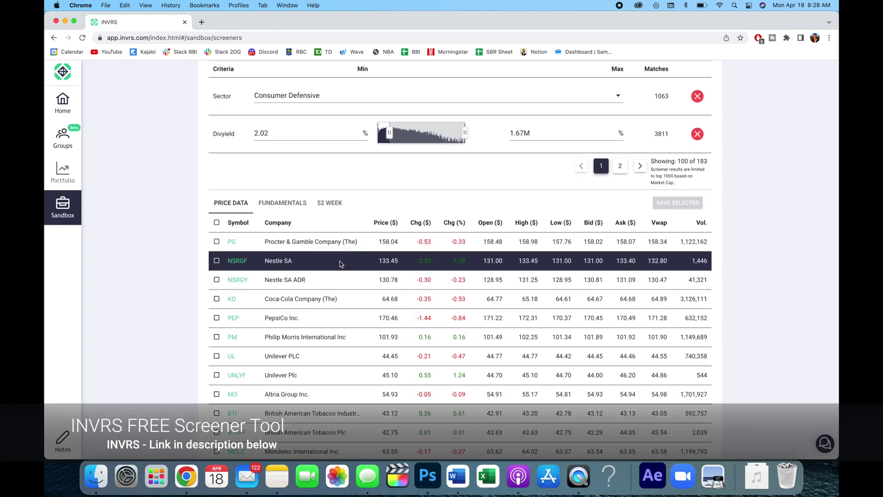
scroll(336, 290, down, 2)
scroll(336, 290, down, 3)
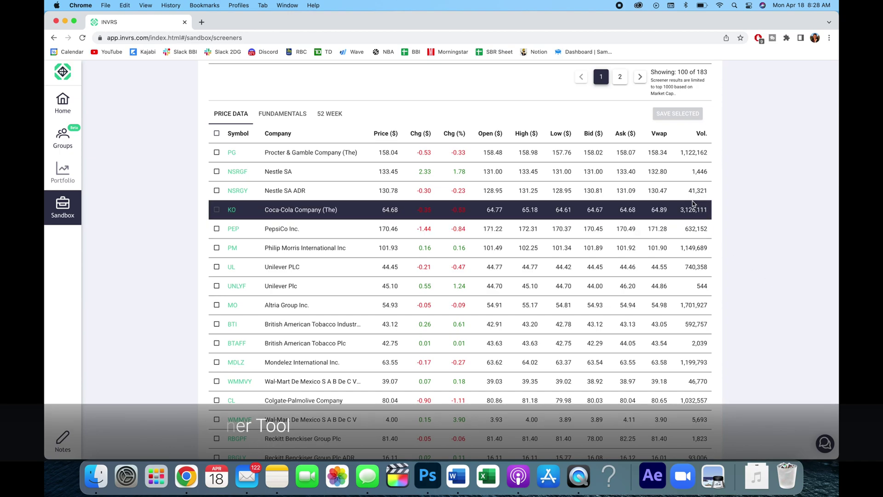
scroll(692, 202, down, 2)
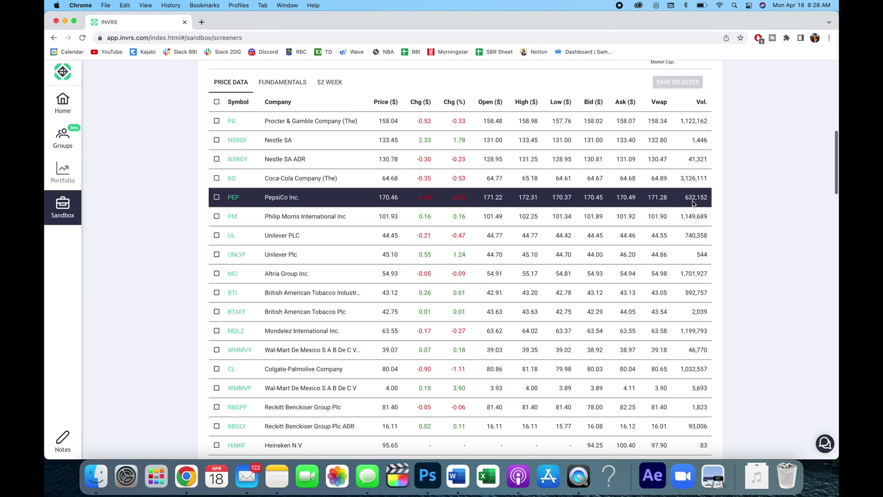
scroll(693, 203, down, 4)
scroll(692, 203, up, 15)
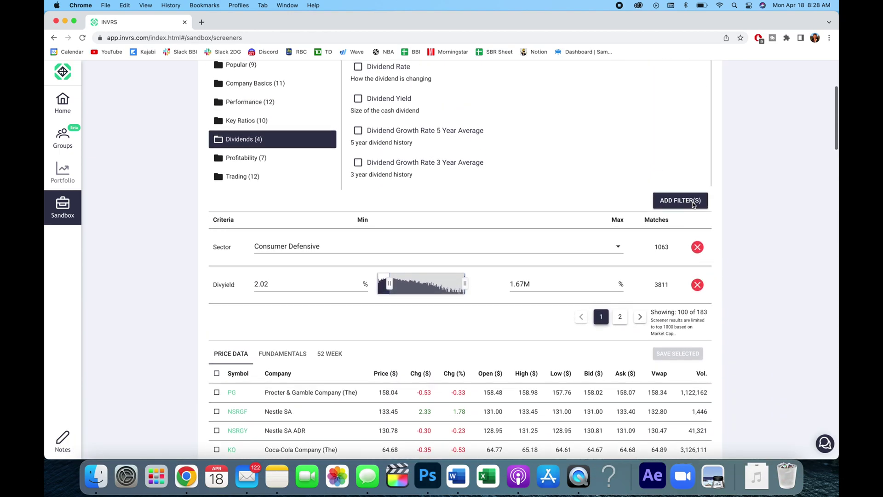
Step: View the screener criteria available under Performance and Key Ratios
scroll(692, 202, up, 5)
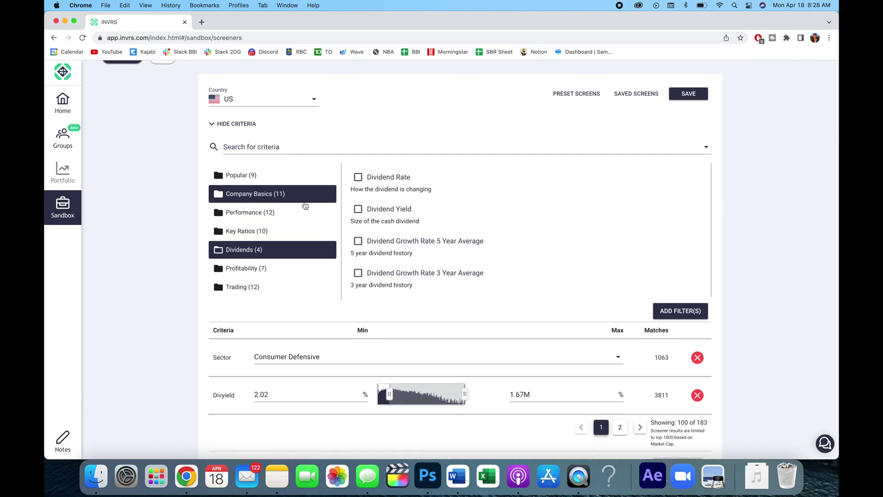
click(295, 212)
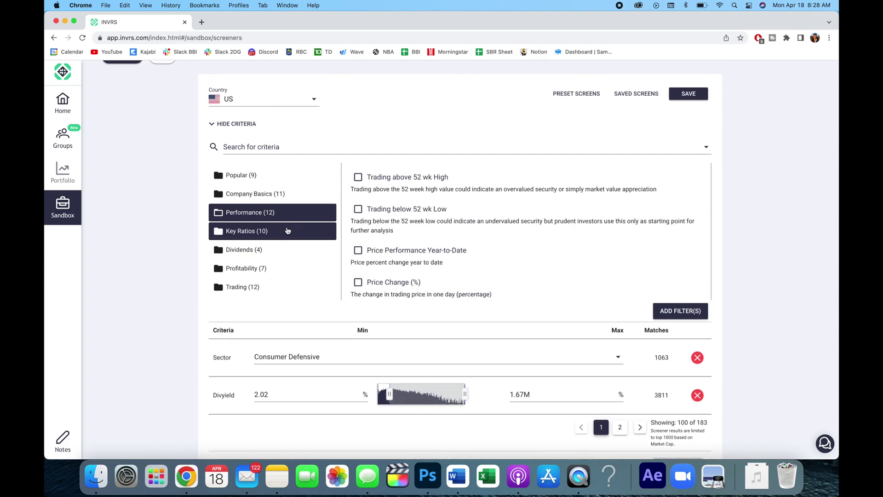
click(287, 230)
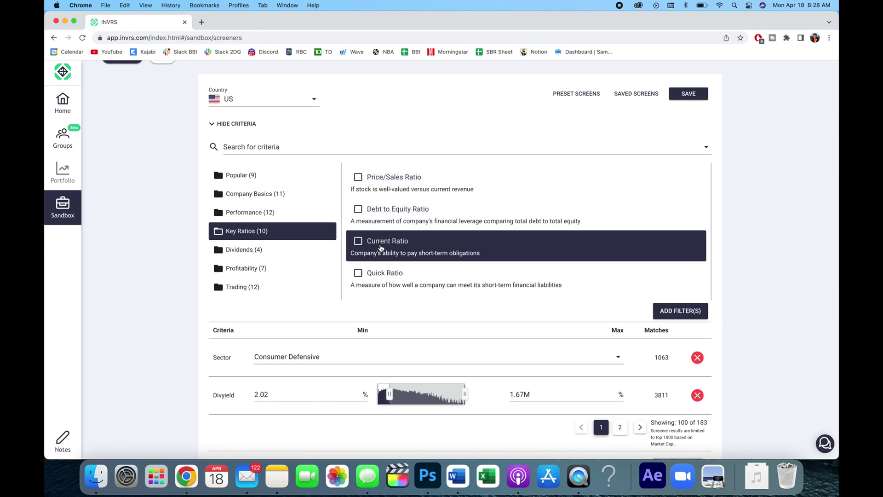
scroll(324, 278, up, 2)
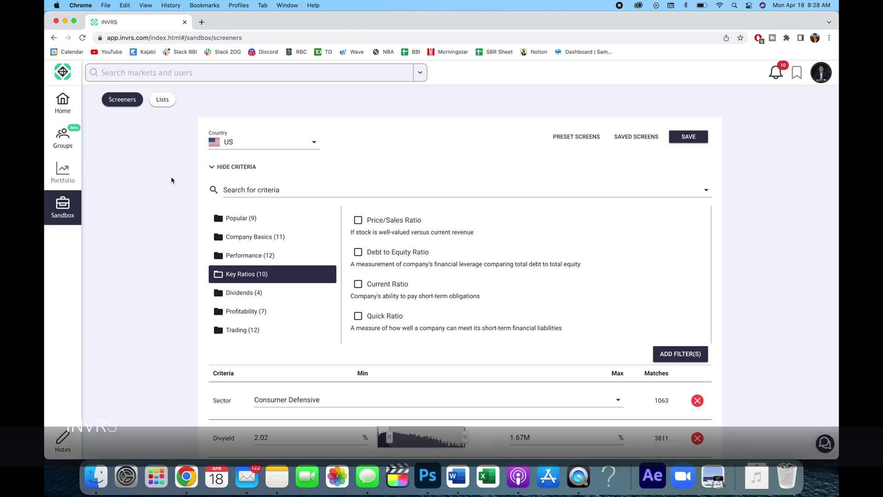
Step: Go to Notes and open the Apple Research note from the library for editing
click(63, 440)
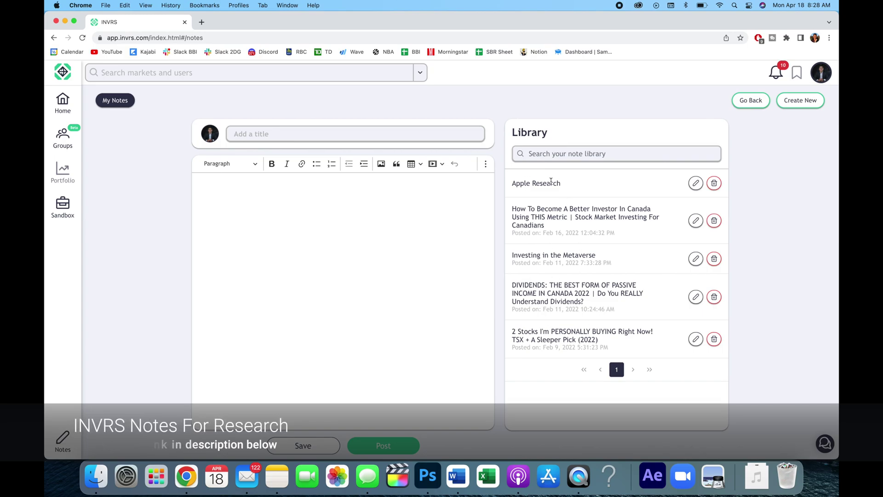
click(695, 183)
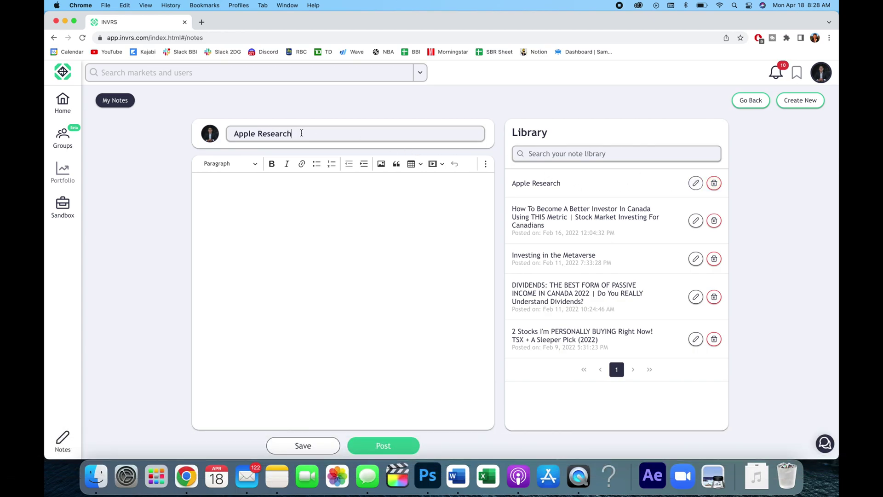
triple_click(280, 129)
double_click(282, 128)
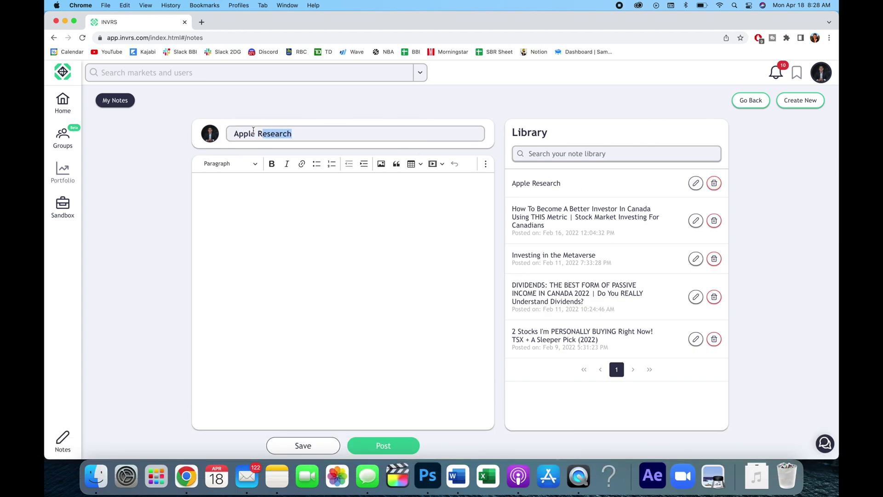
Step: Insert a linked $AAPL ticker for Apple Inc. in the note's body and save the note
click(260, 211)
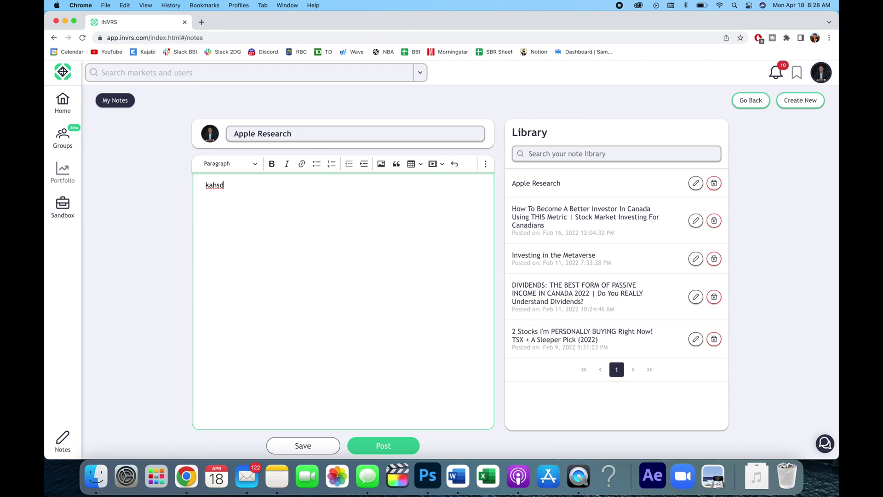
text($AAPL)
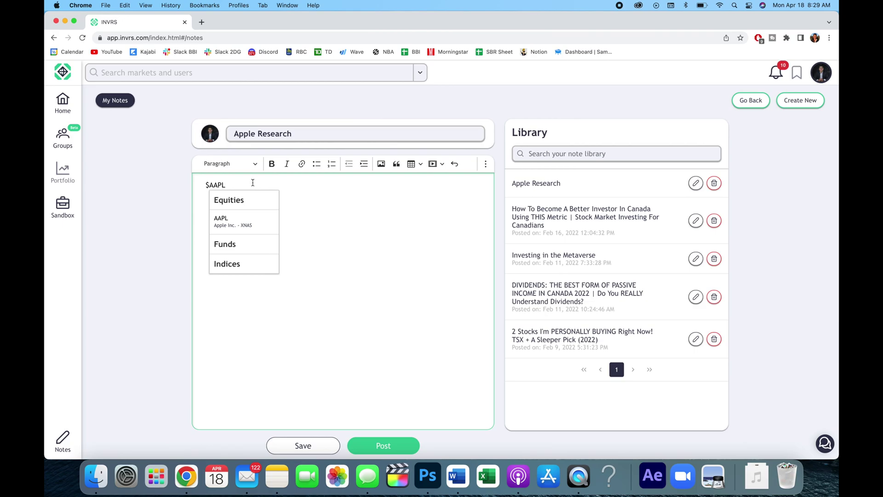
click(247, 220)
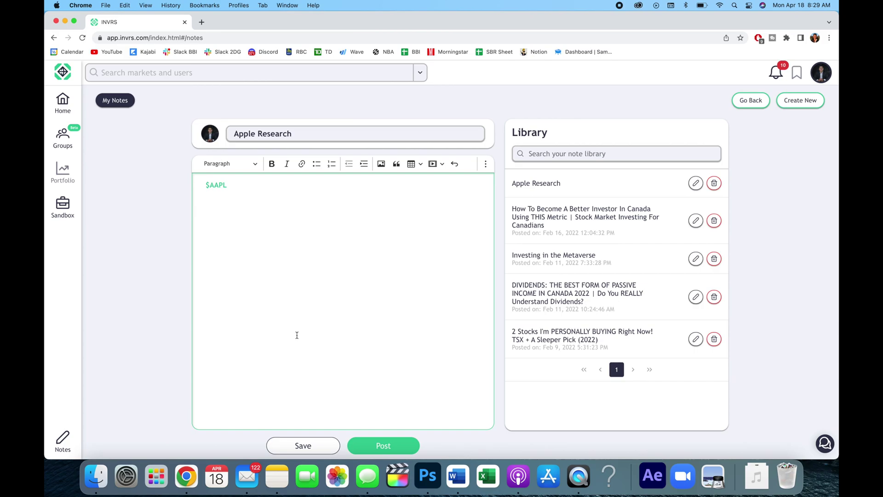
click(301, 444)
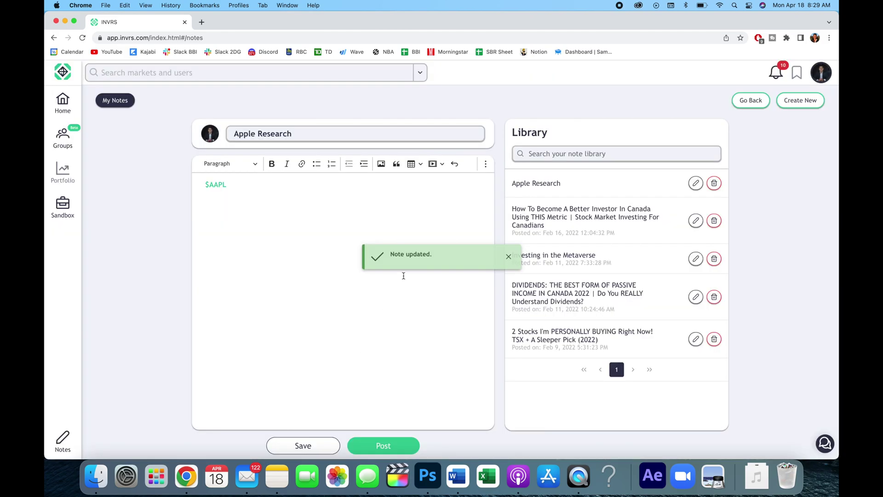
Step: Follow the $AAPL link in the note to Apple's stock page
right_click(219, 184)
click(214, 184)
click(213, 184)
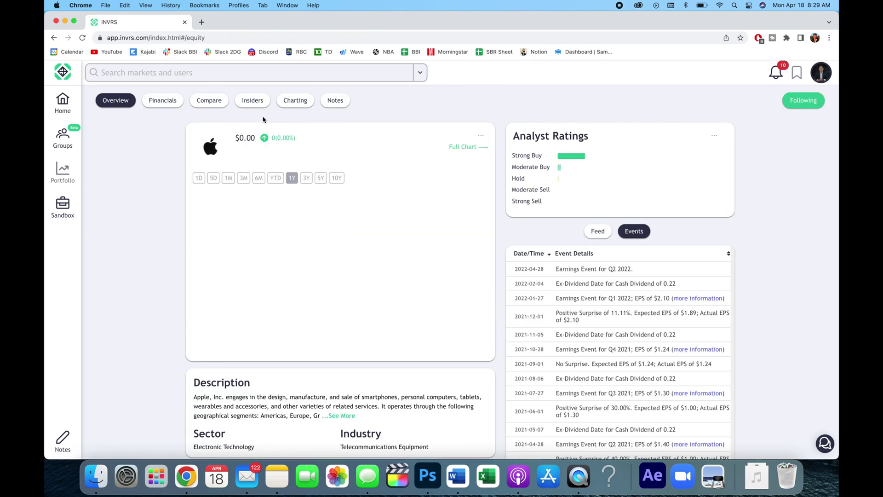
Step: Search the markets for "apple" and open the AAPL - Apple Inc. equity listed on NASDAQ
click(258, 72)
text(a)
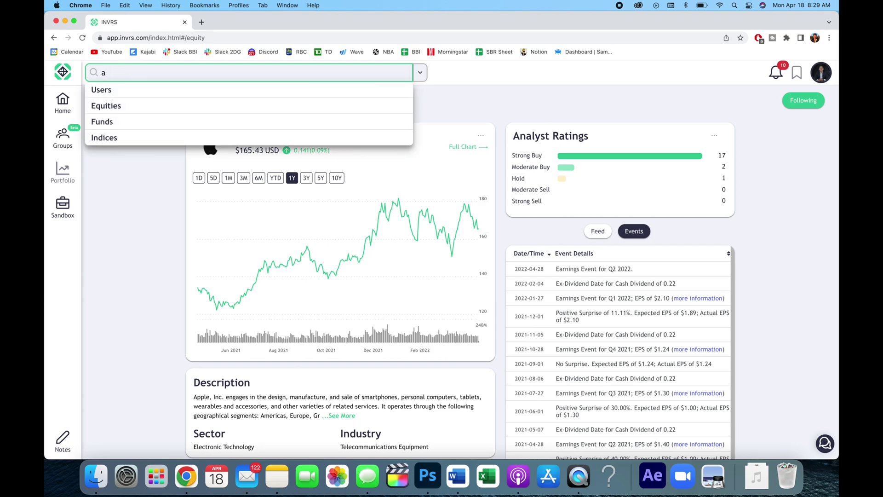
text(appple)
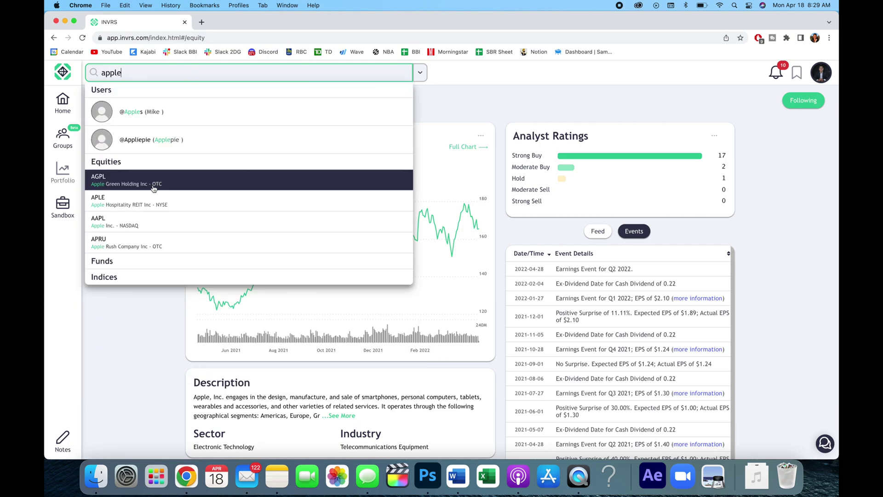
click(136, 227)
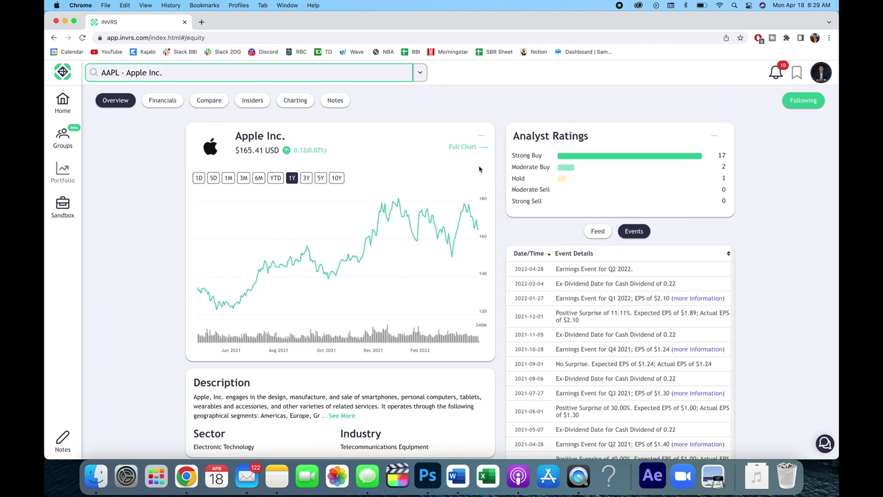
Step: Review Apple's price chart, description, overview figures and events list on its overview page
scroll(479, 169, down, 4)
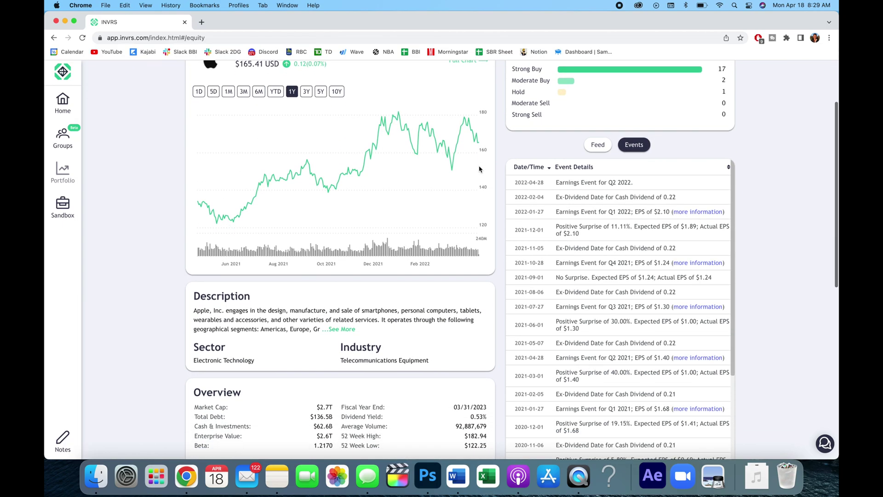
scroll(562, 176, down, 2)
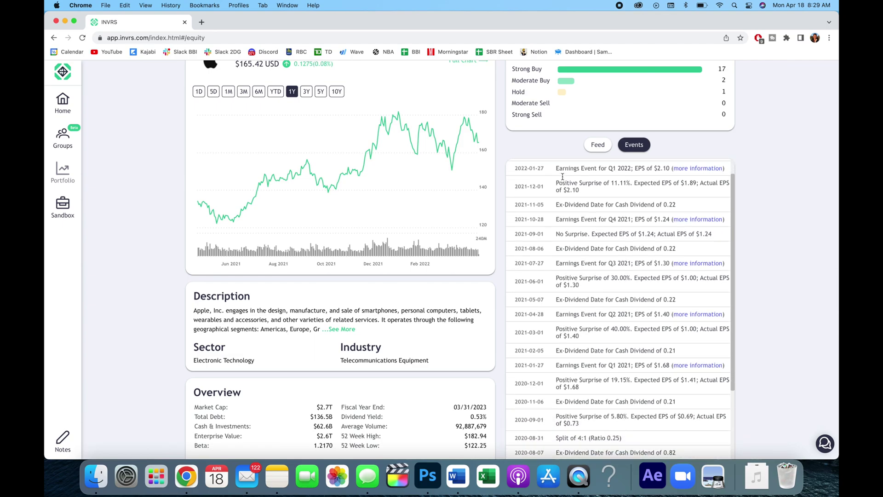
scroll(563, 176, up, 6)
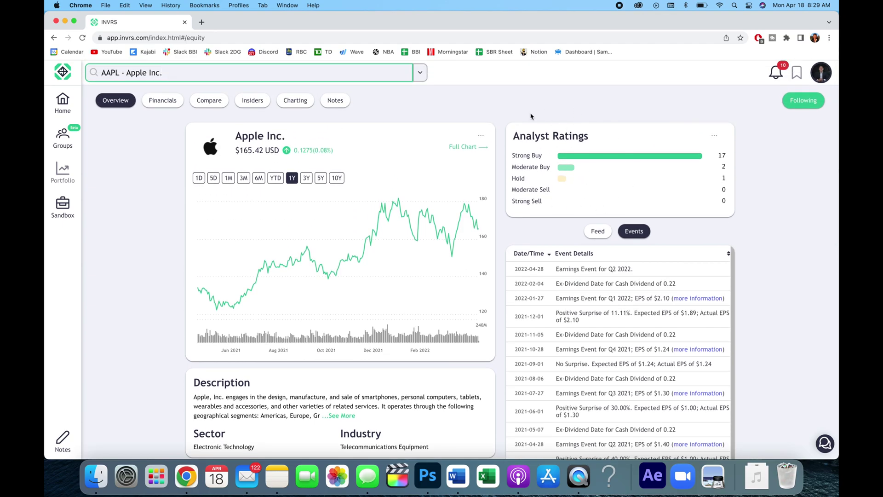
Step: Look through Apple's analyst ratings, overview, financial and valuation figures, and EPS history on the overview page
scroll(544, 164, down, 4)
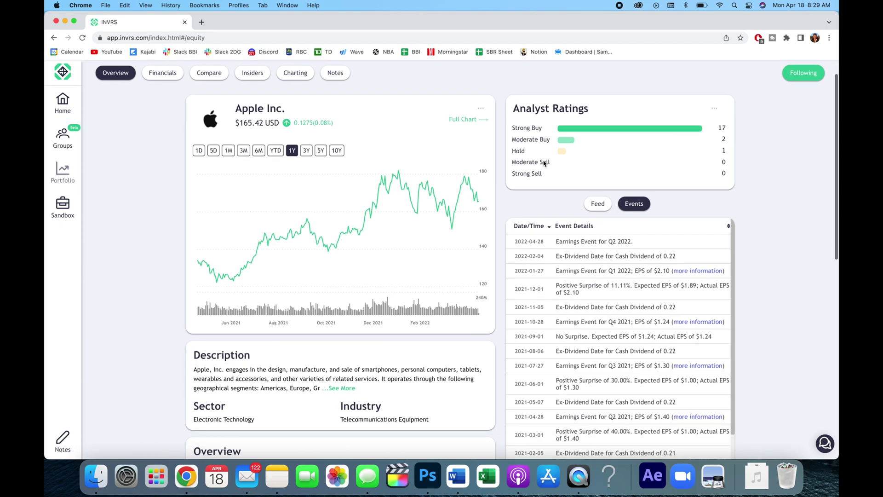
scroll(544, 164, down, 8)
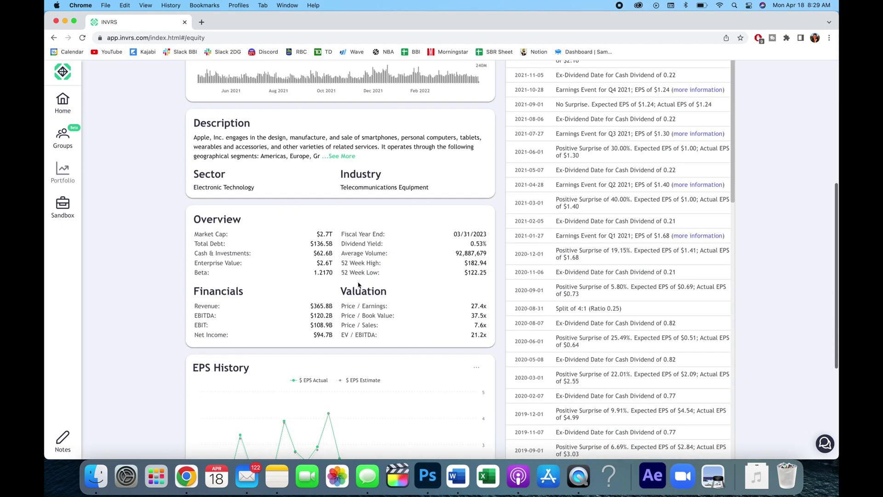
scroll(364, 260, down, 4)
scroll(364, 260, up, 15)
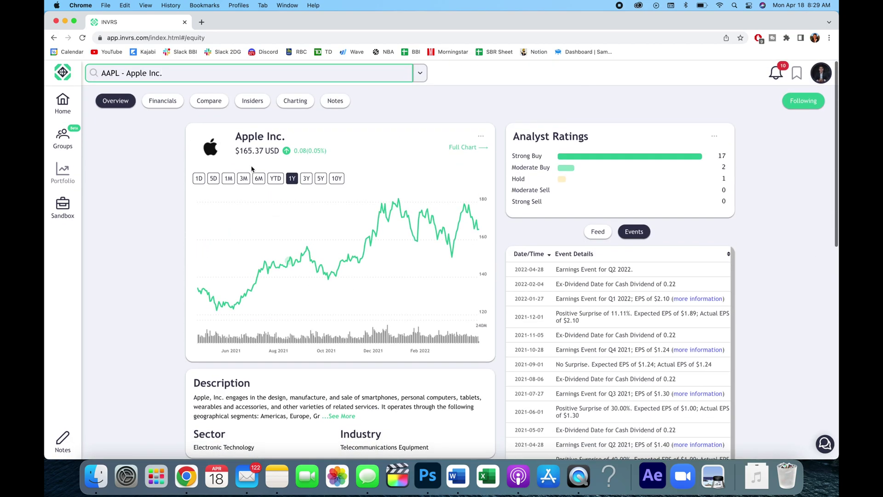
Step: View Apple's annual financials chart and income statement, then return to the stock's overview page
click(166, 107)
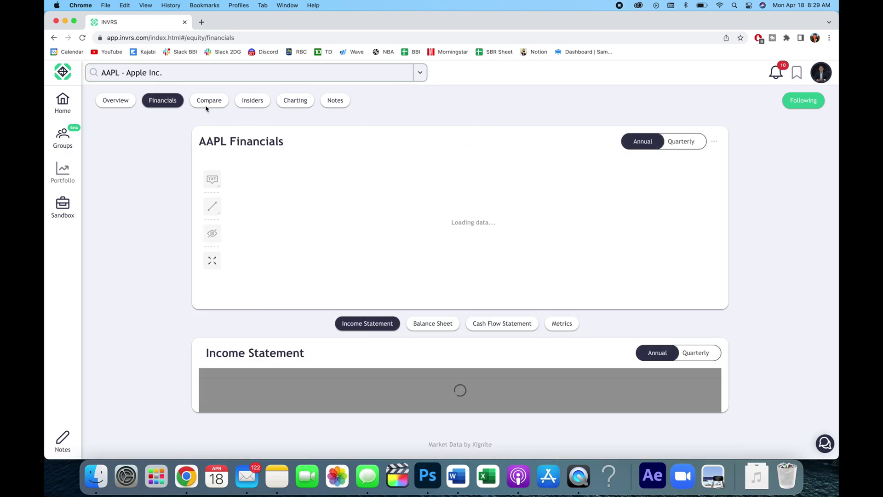
scroll(182, 120, down, 5)
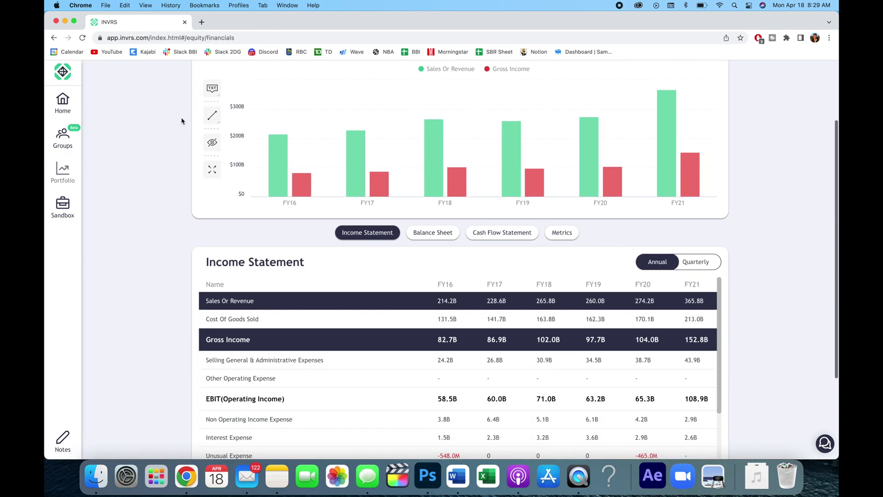
scroll(182, 121, up, 5)
click(111, 102)
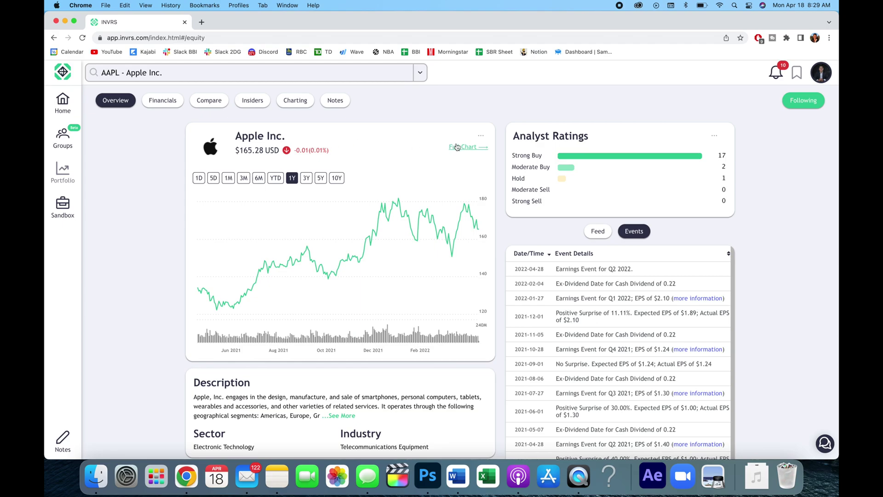
Step: Set Apple's price chart to the 5Y range and take a snapshot of it
click(321, 178)
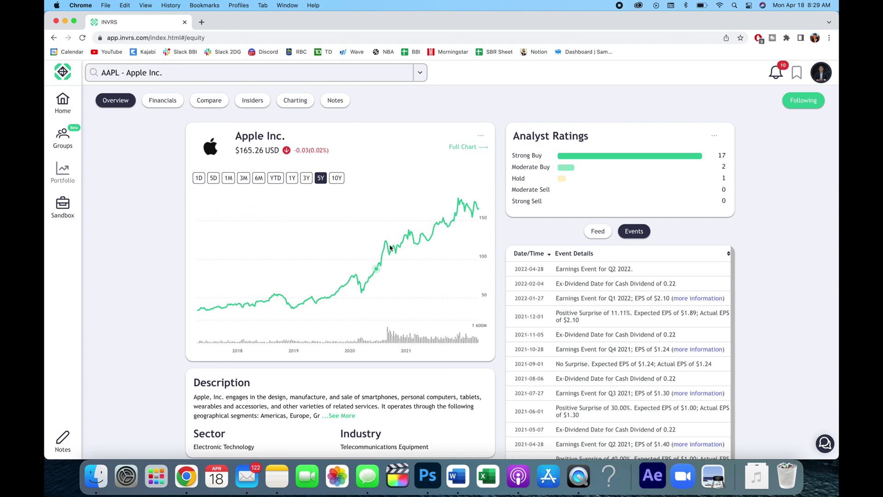
click(480, 136)
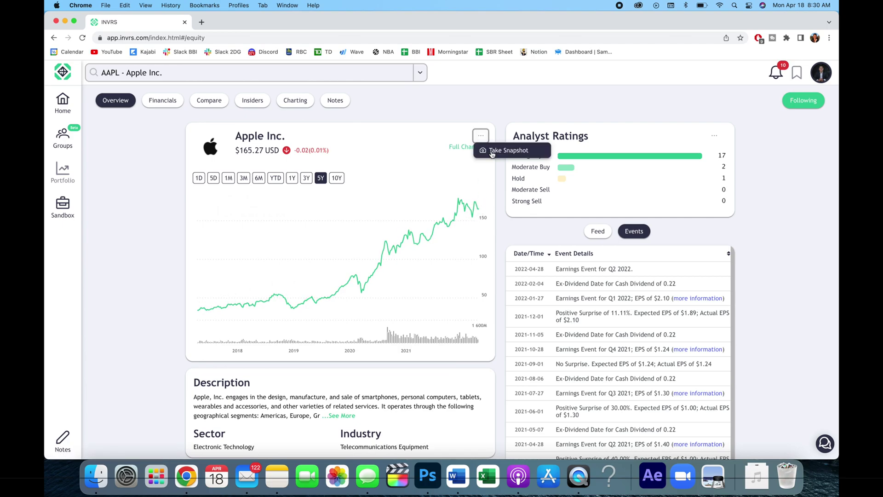
click(490, 152)
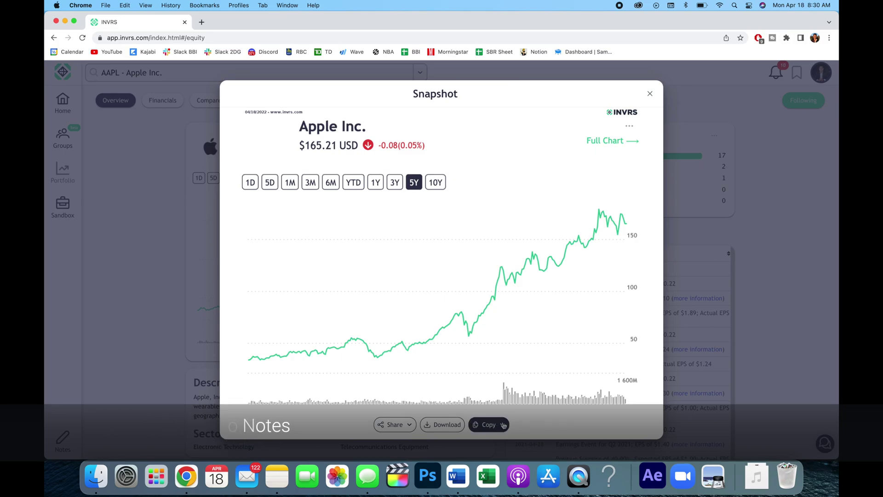
Step: Copy the Apple chart snapshot to the note and close the snapshot
click(475, 425)
click(497, 412)
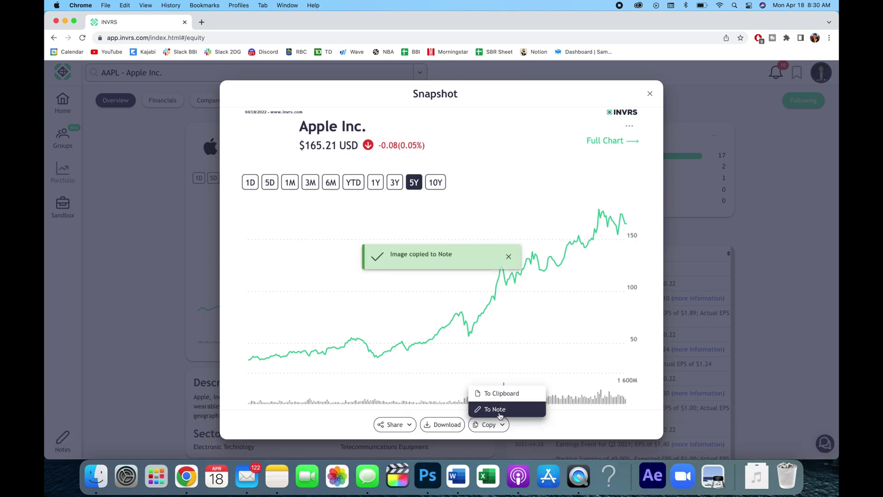
click(195, 214)
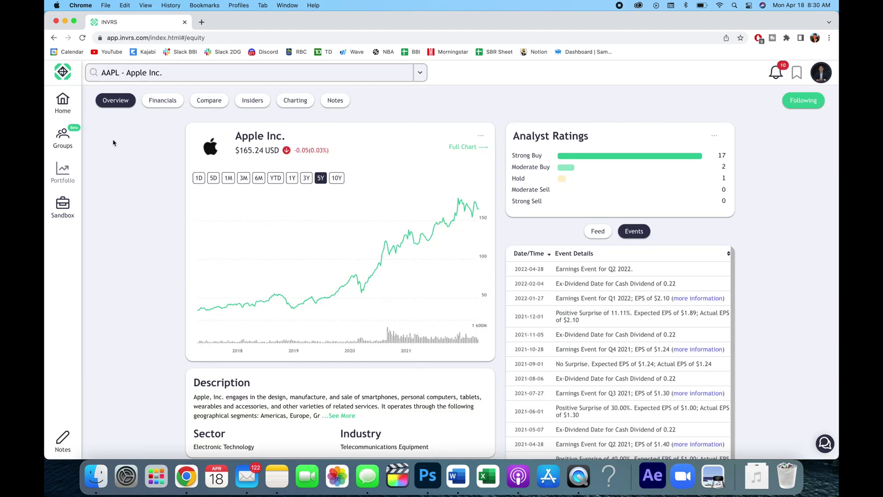
Step: Open the Apple Research note and add the line "Historical Perfromance of AAPL:" above the chart image
click(73, 426)
click(301, 193)
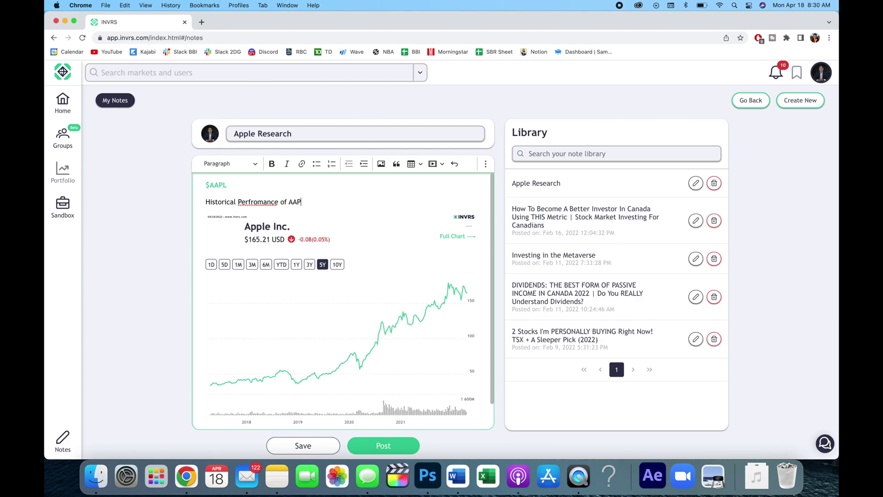
right_click(262, 200)
key(Escape)
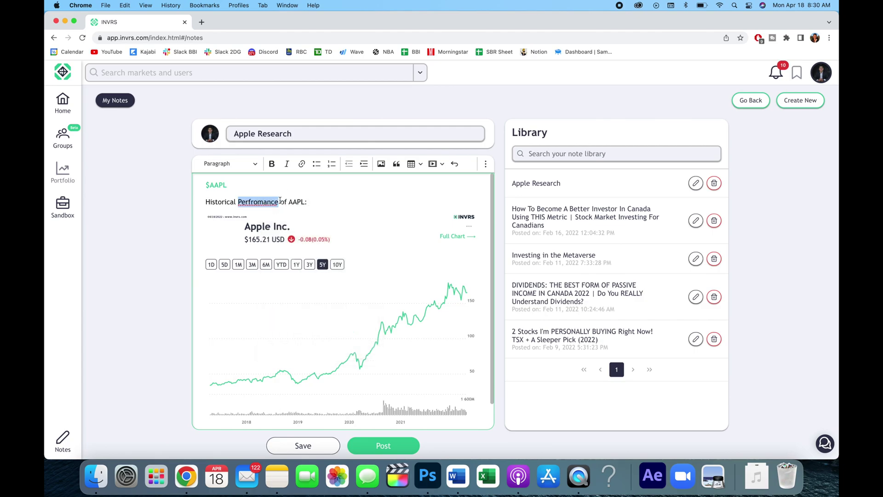
Step: Add a run of blank lines below the chart image in the Apple Research note
scroll(342, 198, down, 1)
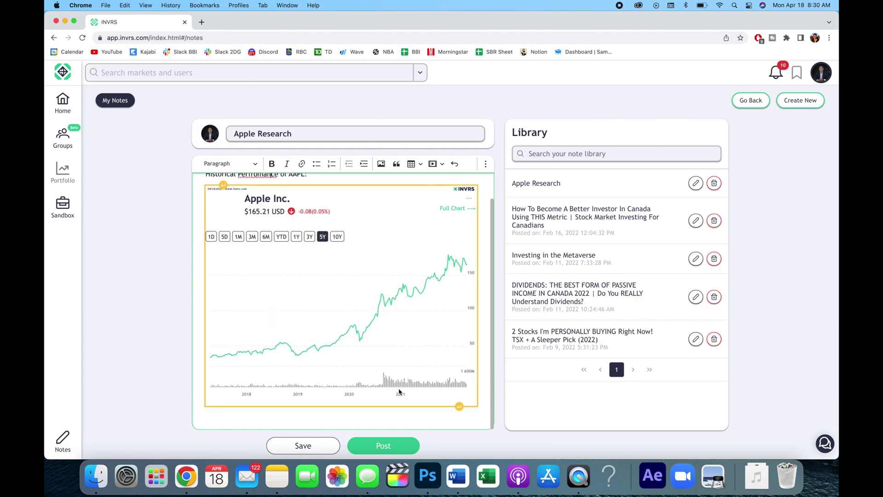
click(381, 411)
key(Return)
key(Return)
key(Return)
key(Return)
key(Return)
key(Return)
key(Return)
key(Return)
key(Return)
key(Return)
key(Return)
key(Return)
key(Return)
key(Return)
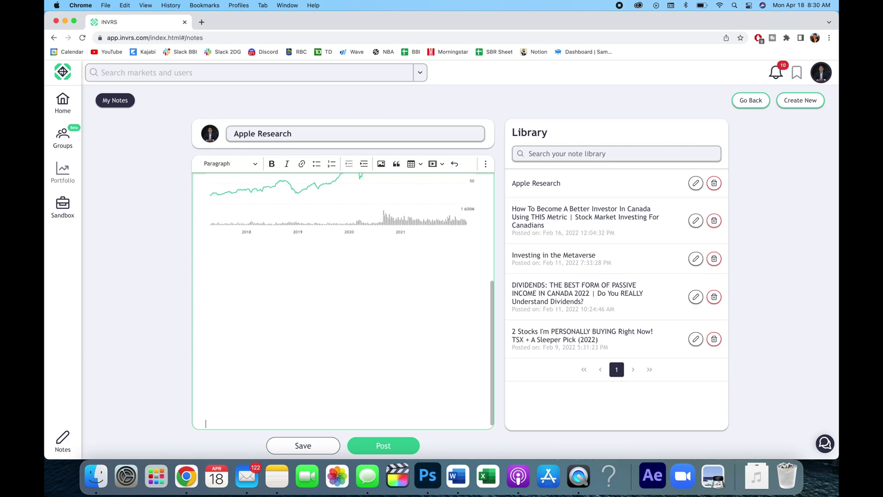
Step: Review the Apple Research note's ticker link, heading line and chart image, along with the note library and posting options
scroll(409, 328, up, 5)
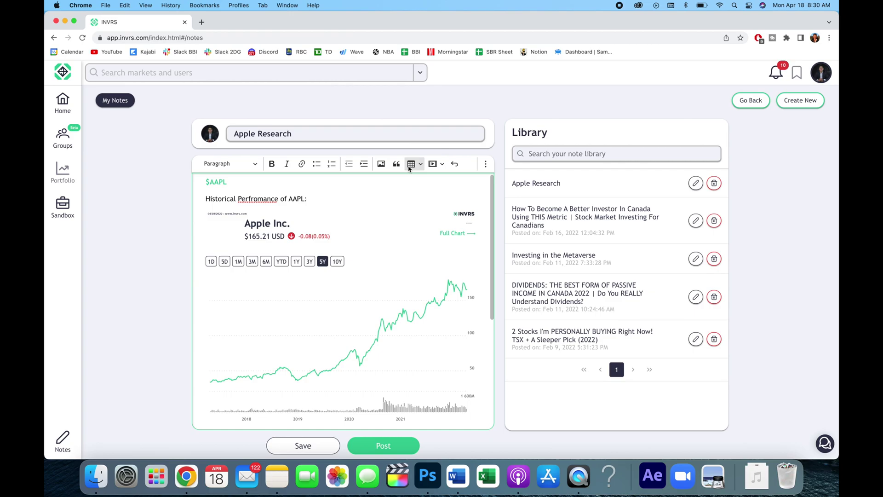
scroll(416, 219, down, 1)
scroll(417, 219, up, 1)
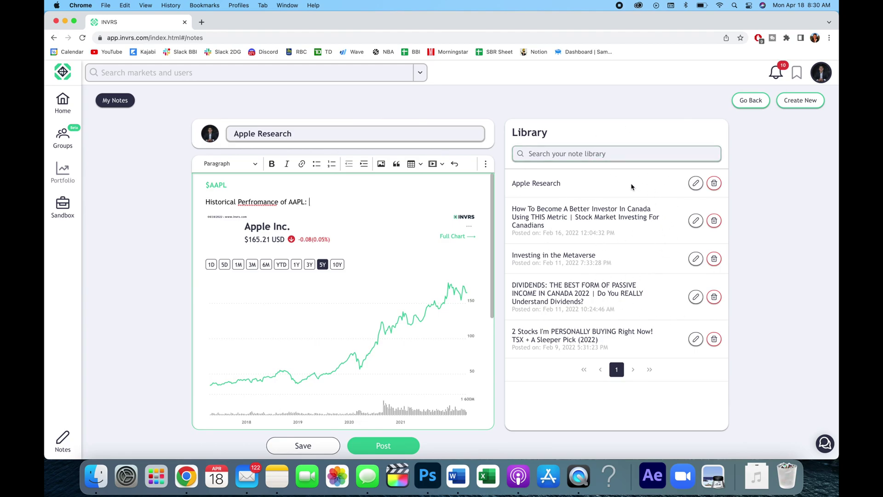
scroll(339, 339, down, 2)
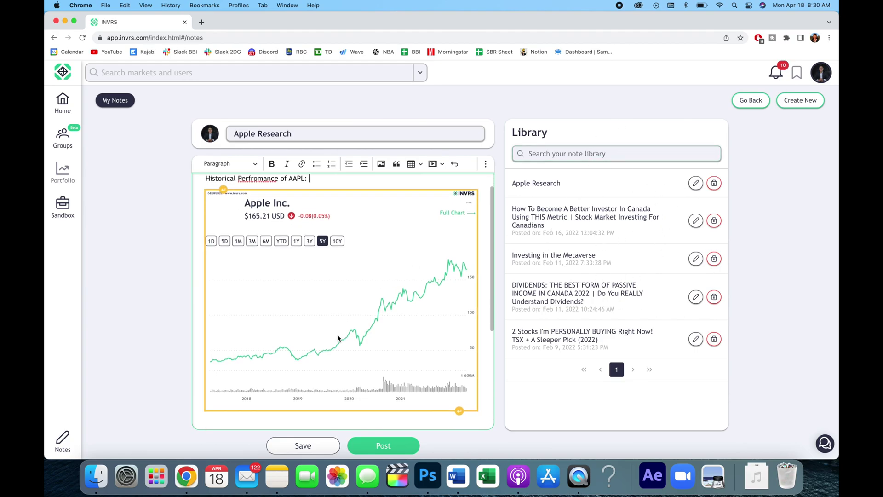
scroll(370, 395, down, 1)
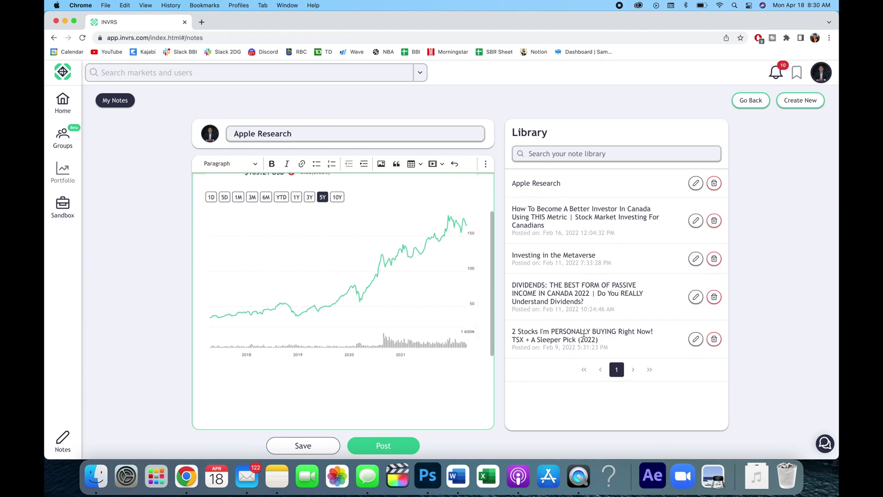
scroll(443, 286, down, 1)
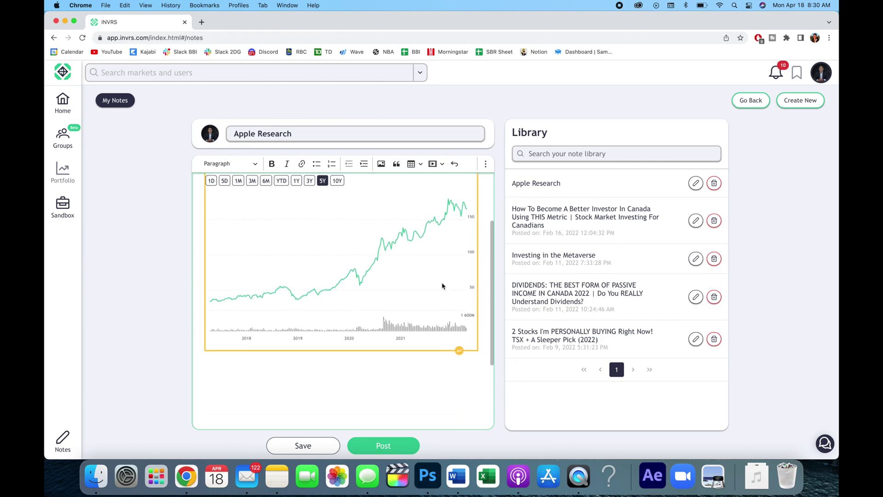
scroll(443, 285, down, 1)
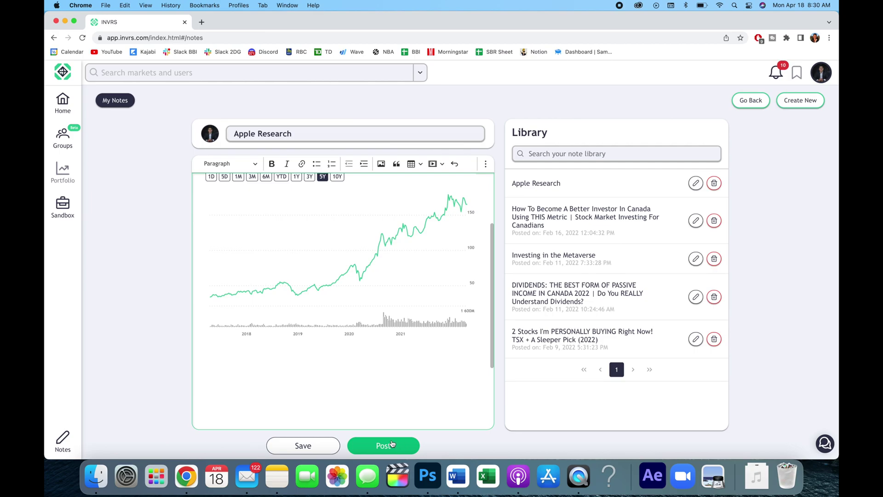
scroll(394, 381, up, 5)
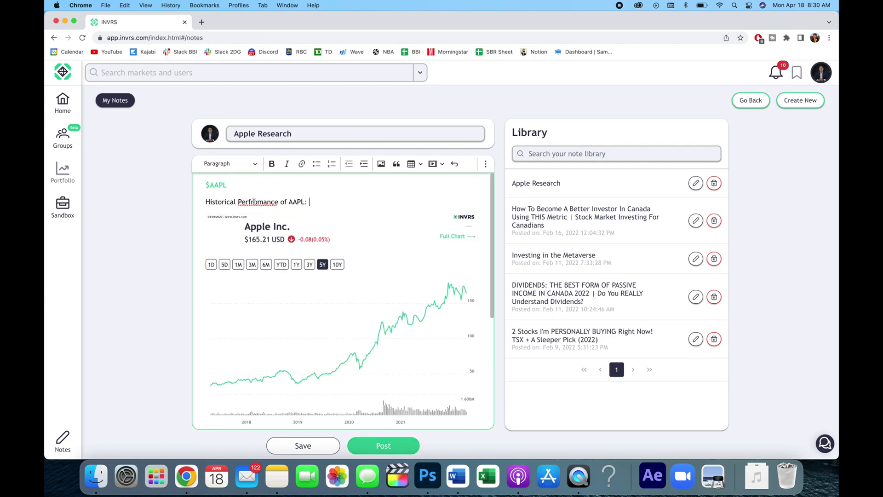
Step: Follow the note's $AAPL link to Apple's stock page and view the notes posted about the stock
click(217, 185)
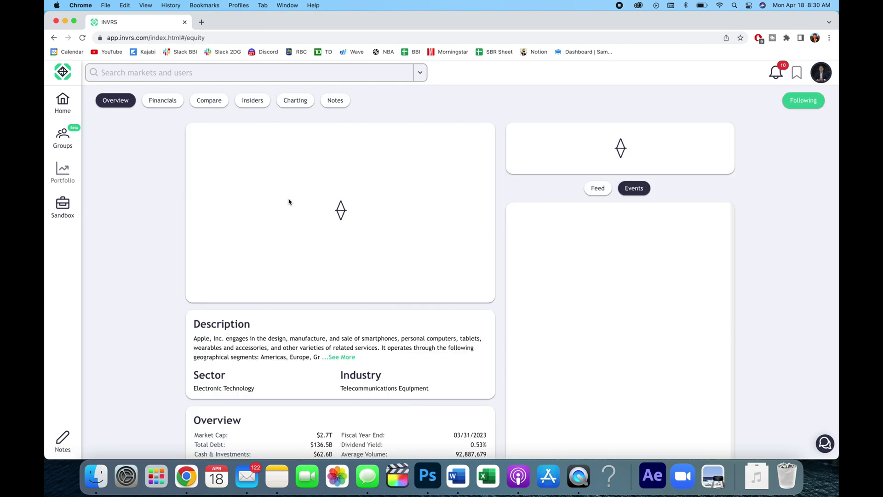
click(342, 102)
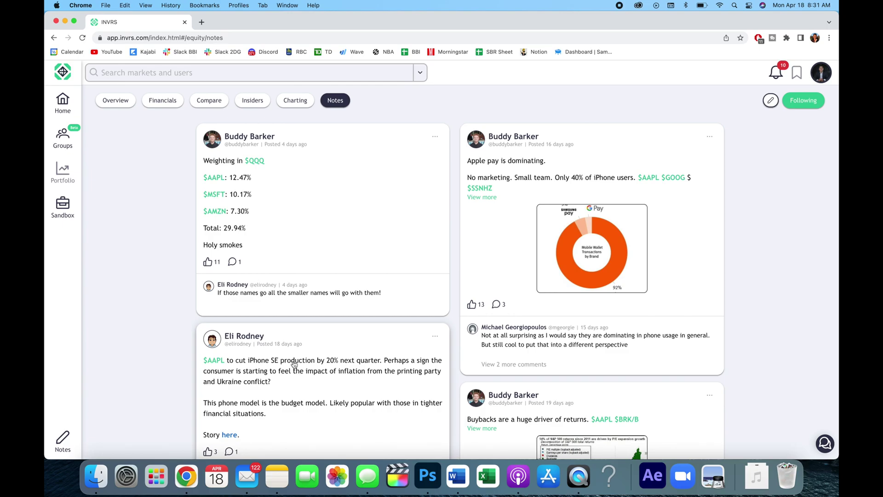
Step: Open Apple's financials and remove Sales Or Revenue and Gross Income from the annual chart
click(171, 102)
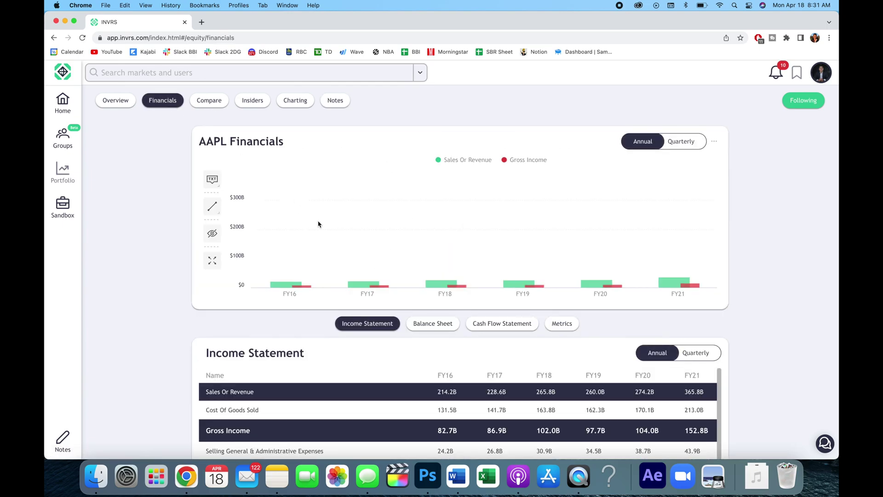
scroll(318, 224, down, 1)
scroll(319, 224, down, 2)
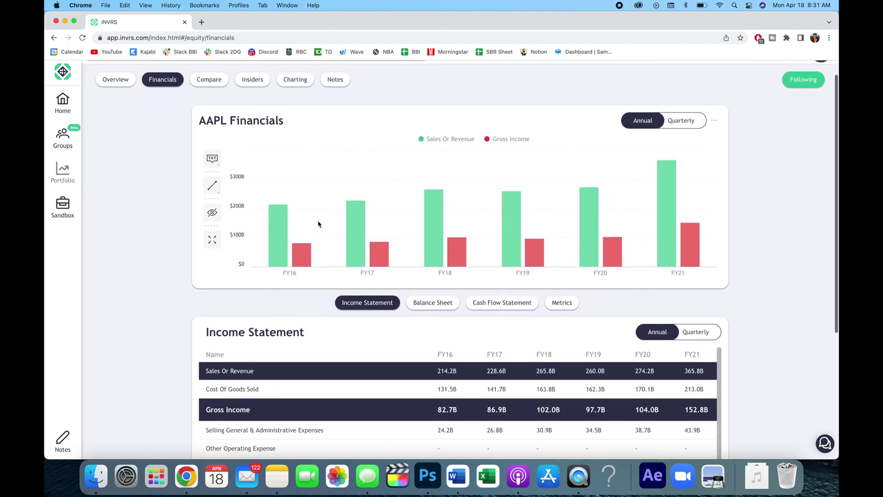
scroll(299, 276, down, 3)
click(252, 385)
click(253, 384)
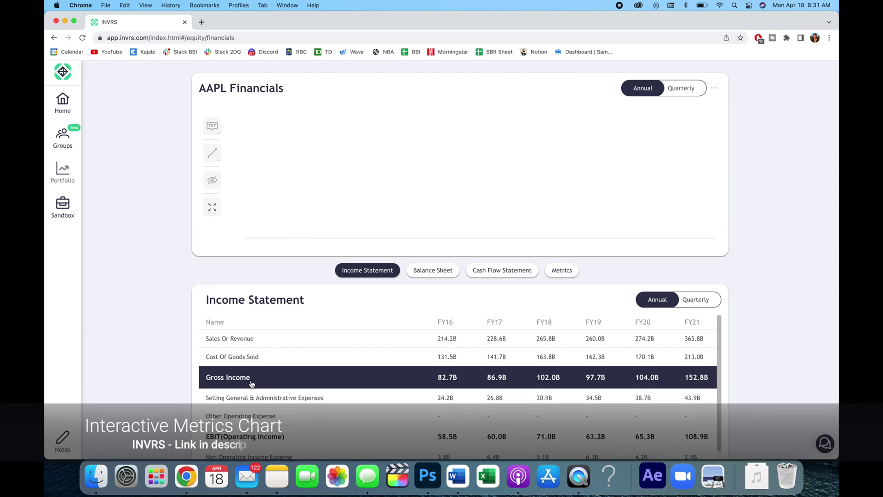
Step: Examine the emptied AAPL Financials chart and the annual income statement rows available for plotting
scroll(202, 284, down, 5)
scroll(209, 282, down, 4)
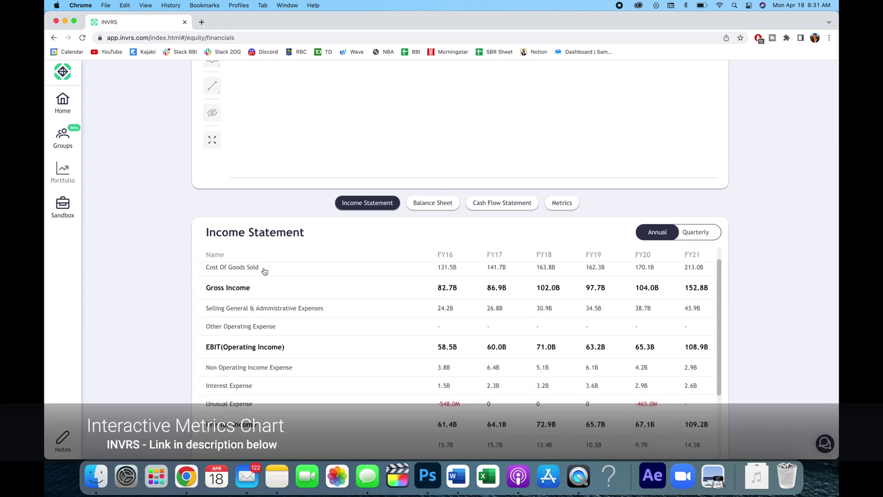
scroll(259, 303, up, 10)
scroll(465, 150, up, 1)
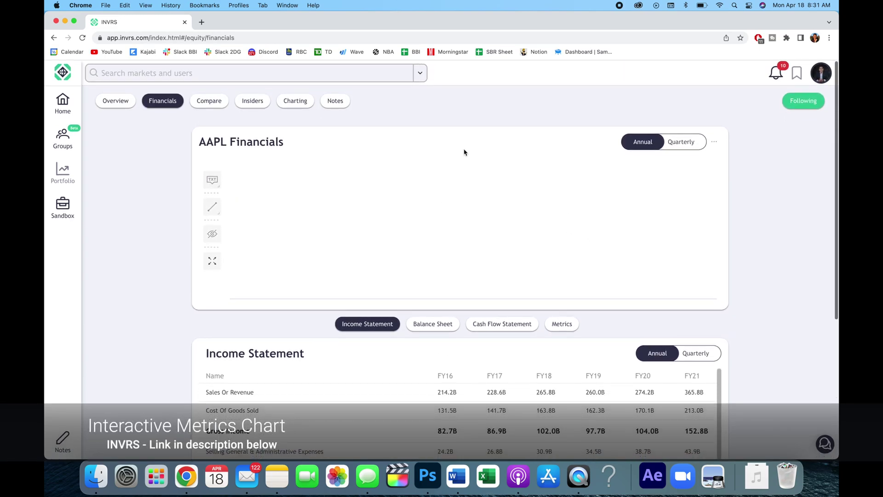
scroll(426, 236, down, 2)
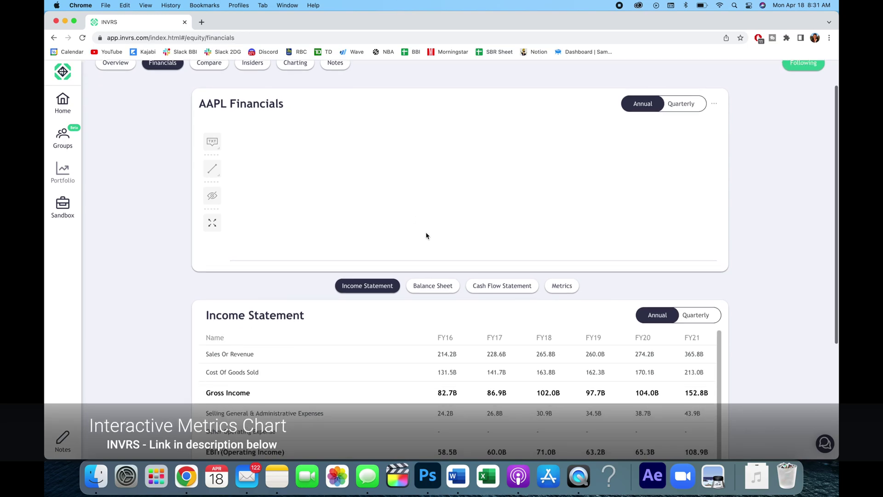
scroll(426, 235, down, 1)
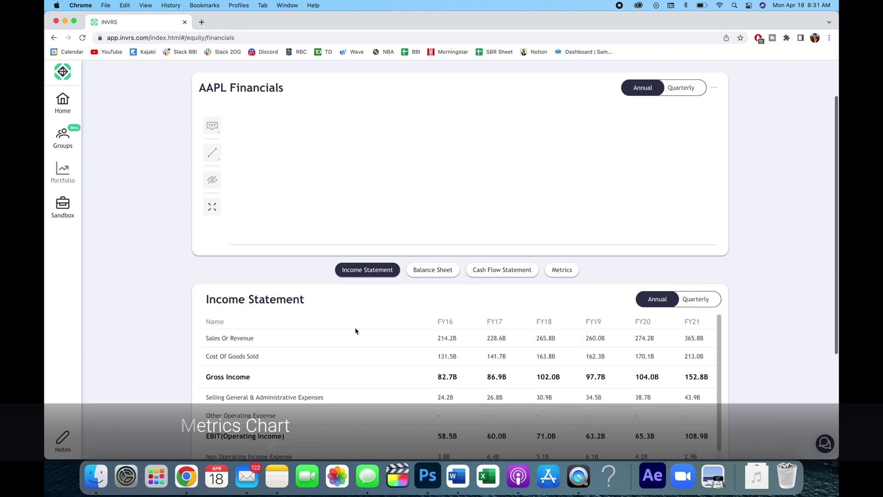
scroll(193, 325, up, 2)
scroll(193, 327, down, 1)
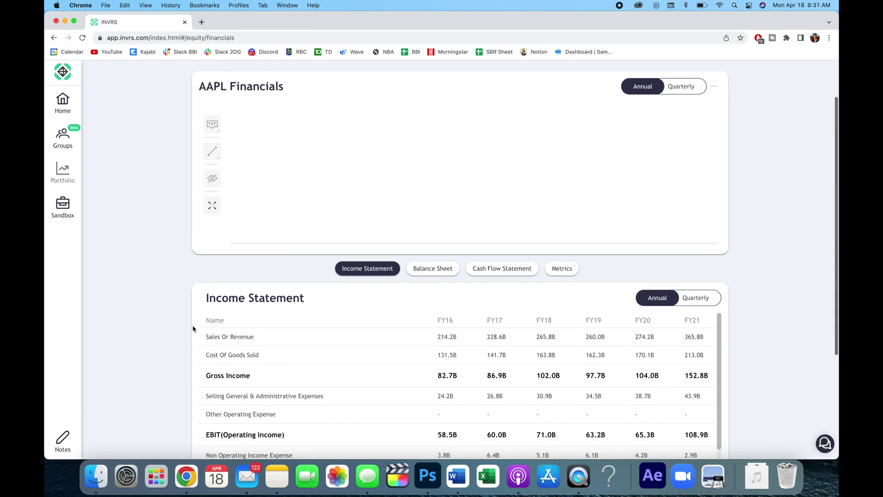
Step: Plot Sales Or Revenue from the annual income statement on the AAPL Financials chart
click(260, 342)
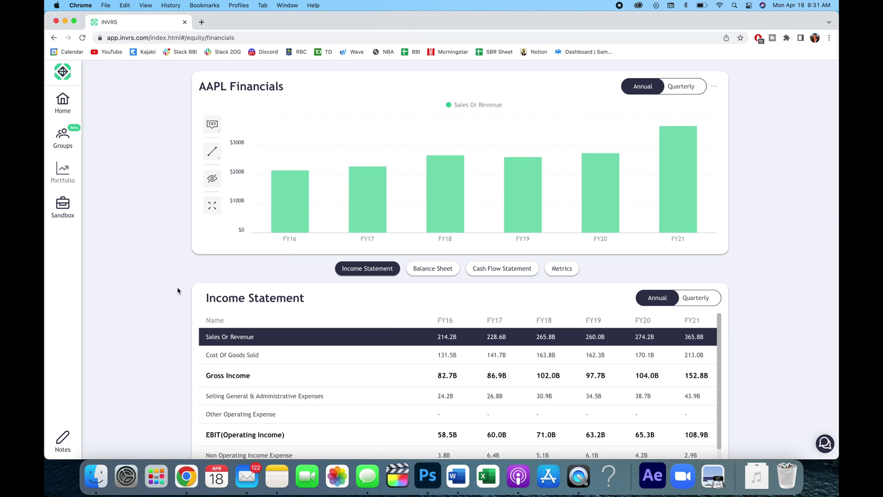
scroll(178, 291, up, 1)
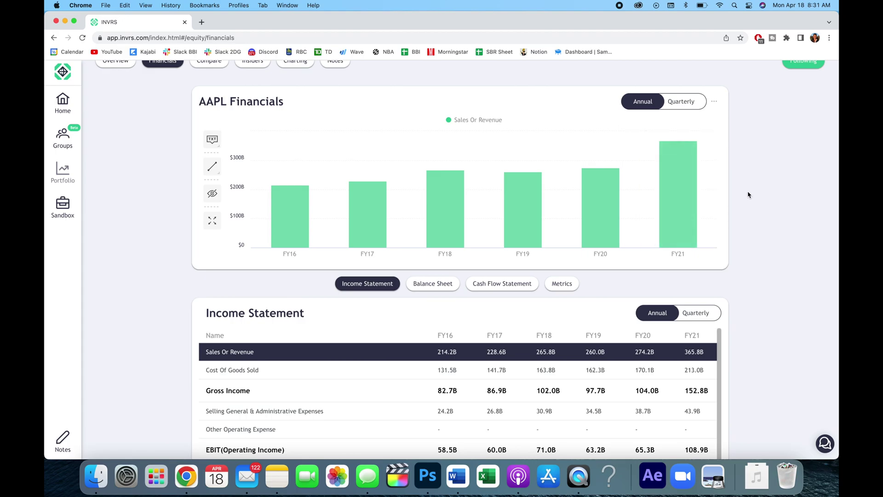
scroll(748, 195, down, 5)
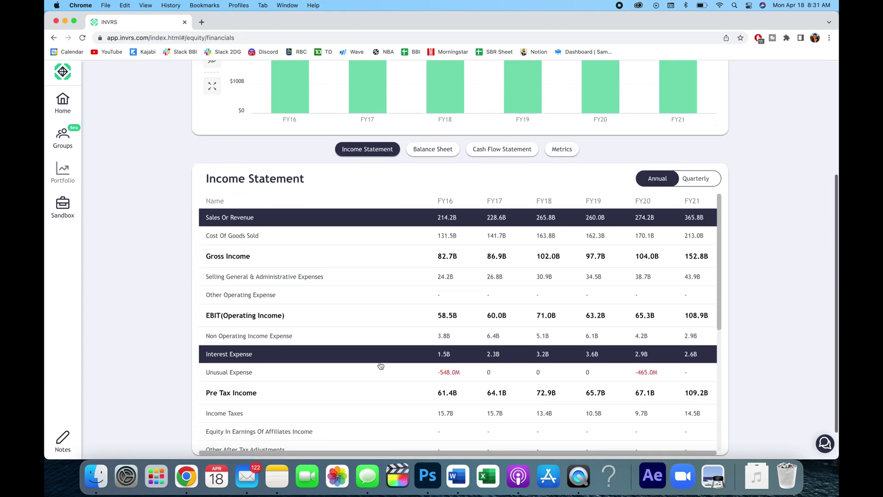
Step: Add Net Income Available To Common Basic from the annual income statement to the AAPL Financials chart
scroll(381, 363, down, 4)
scroll(380, 366, down, 3)
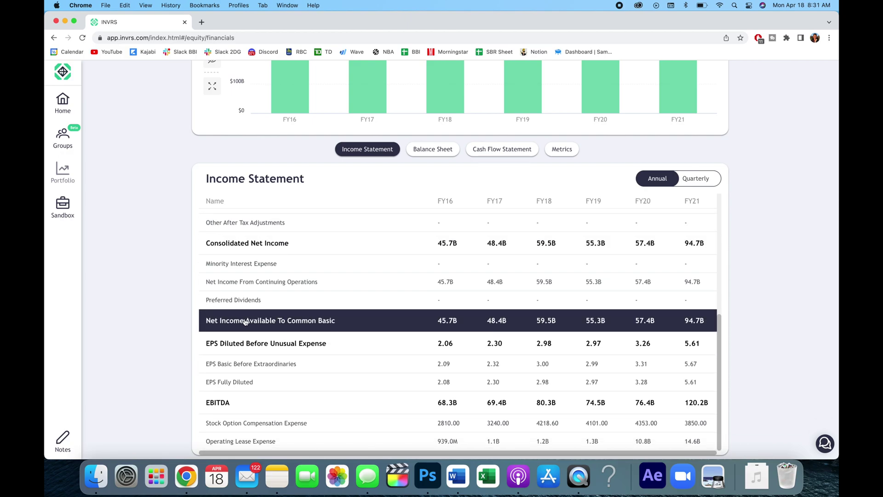
click(262, 322)
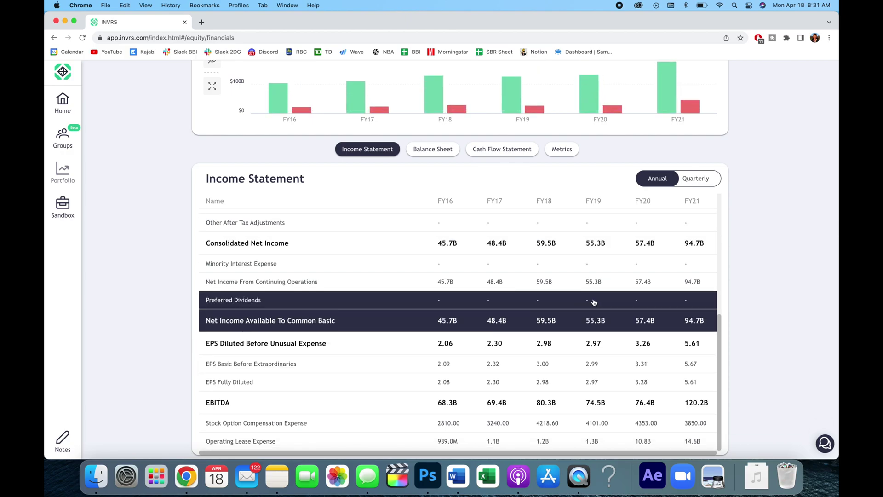
scroll(720, 251, up, 6)
mouse_move(688, 265)
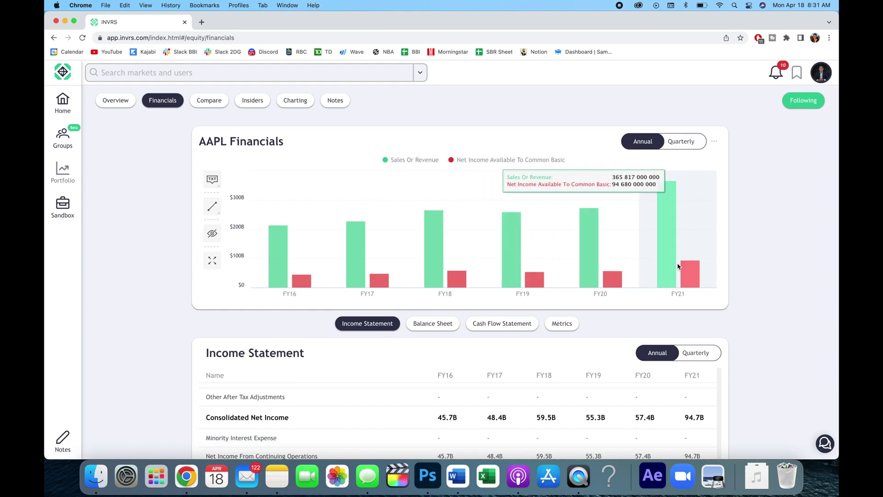
Step: Switch to the annual balance sheet and add Long Term Debt to the AAPL Financials chart
click(435, 324)
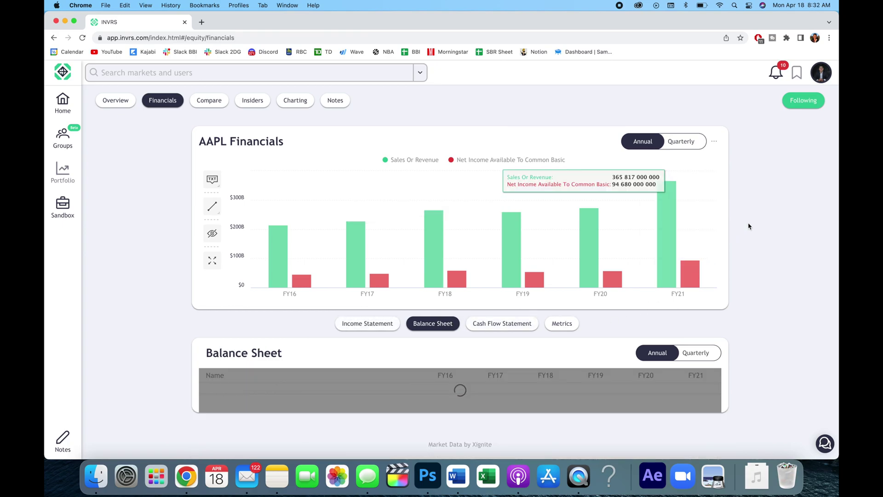
scroll(749, 226, down, 5)
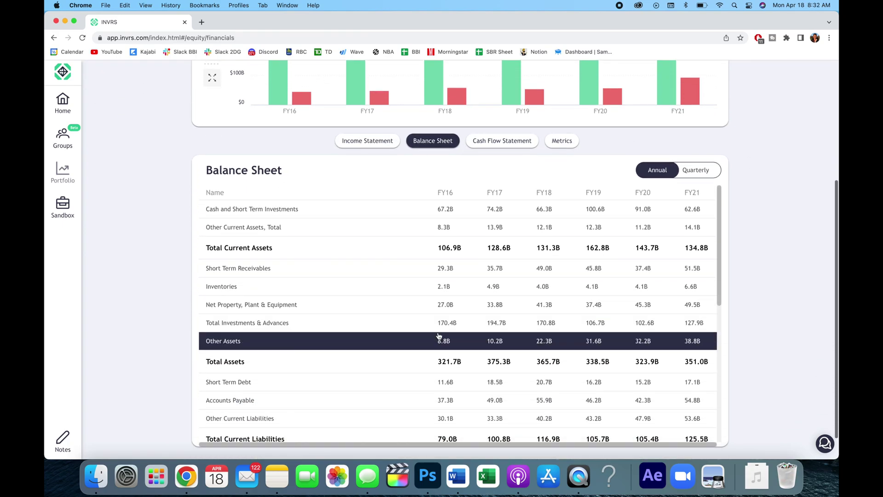
scroll(437, 335, down, 1)
scroll(331, 387, down, 1)
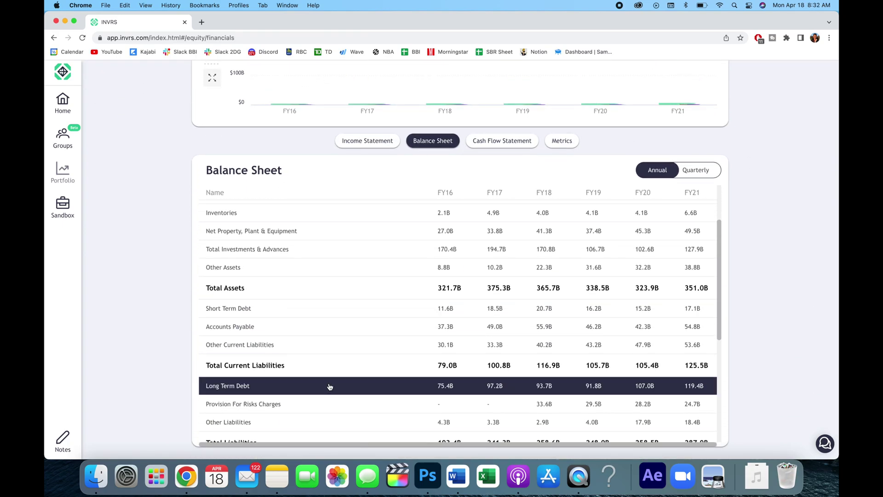
scroll(773, 256, up, 4)
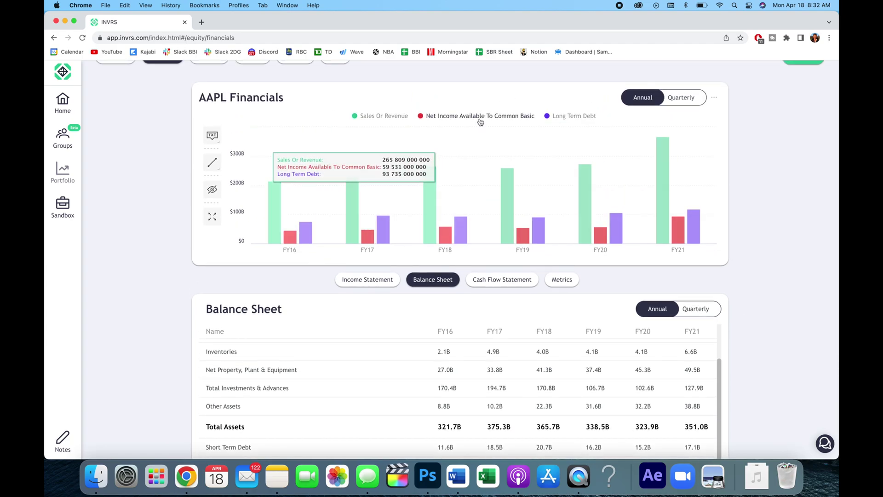
Step: Take a snapshot of the AAPL Financials chart and copy it to the research note
click(714, 97)
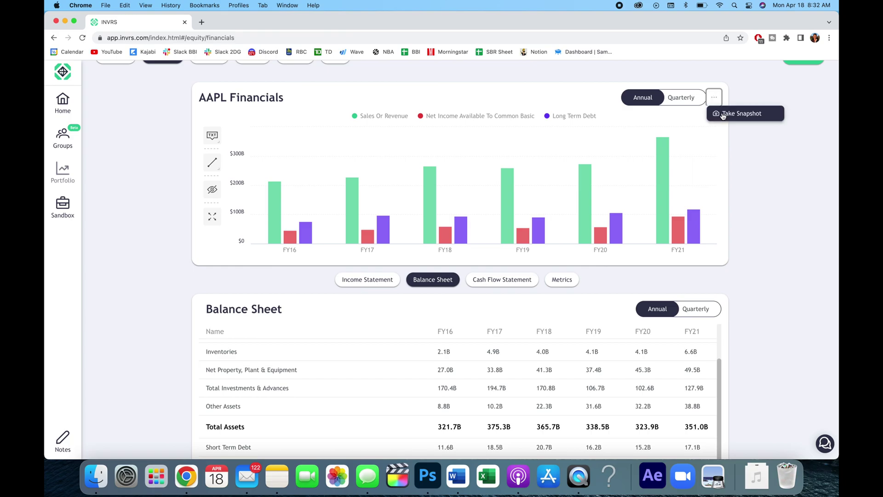
click(723, 114)
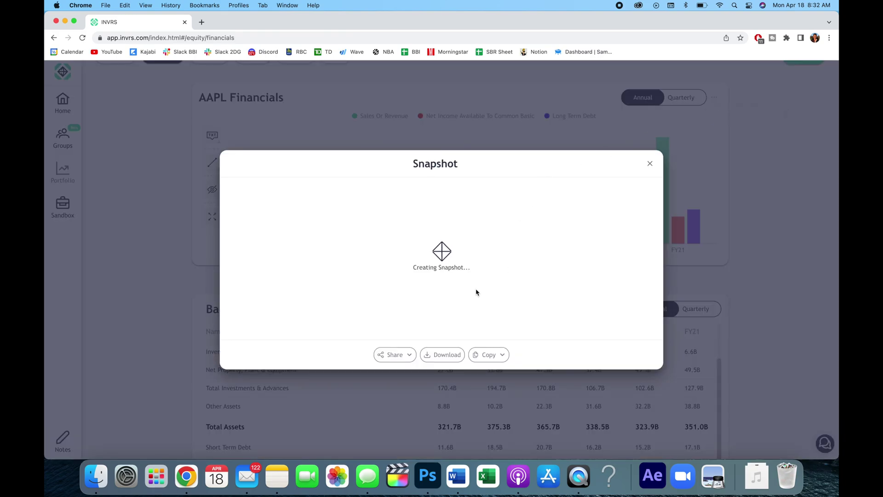
click(503, 340)
click(490, 369)
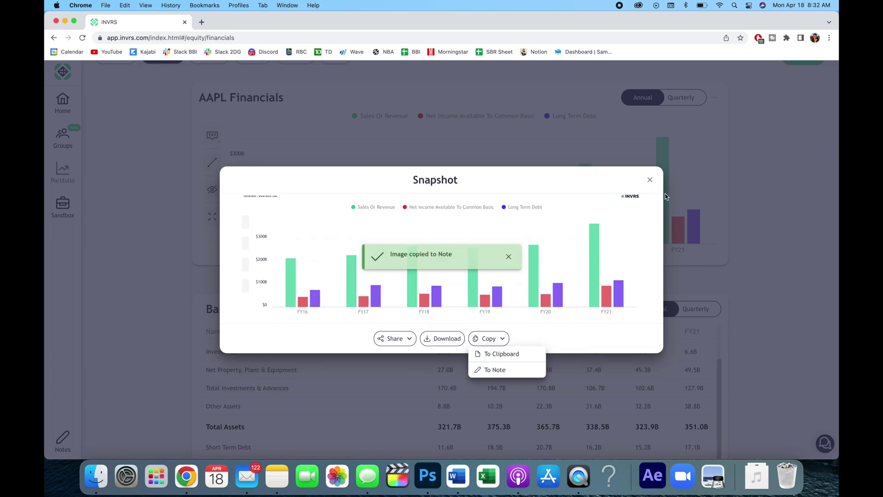
click(650, 180)
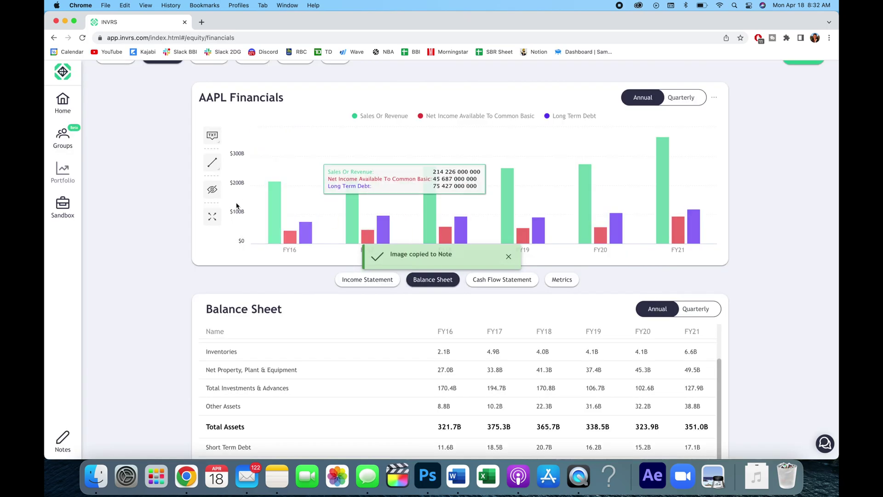
Step: Open the Apple Research note and review the historical performance chart and the inserted financials snapshot
click(63, 438)
scroll(340, 249, down, 10)
click(317, 267)
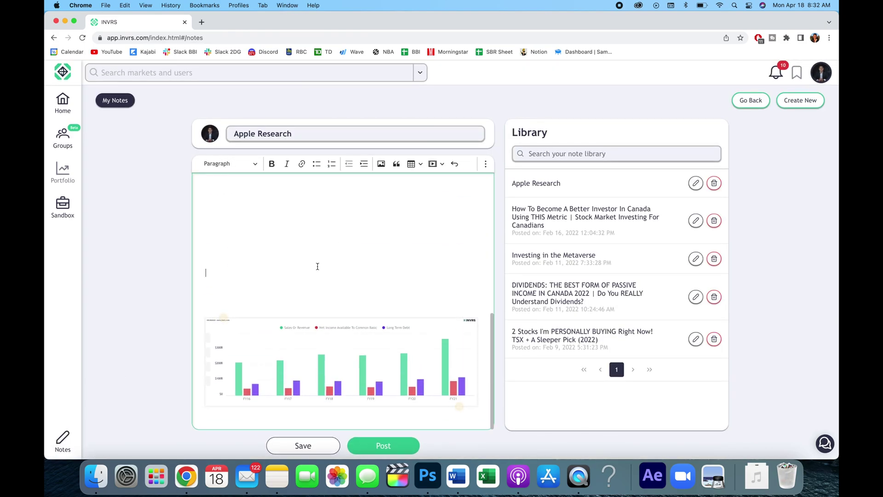
key(Up)
key(Up)
key(Up)
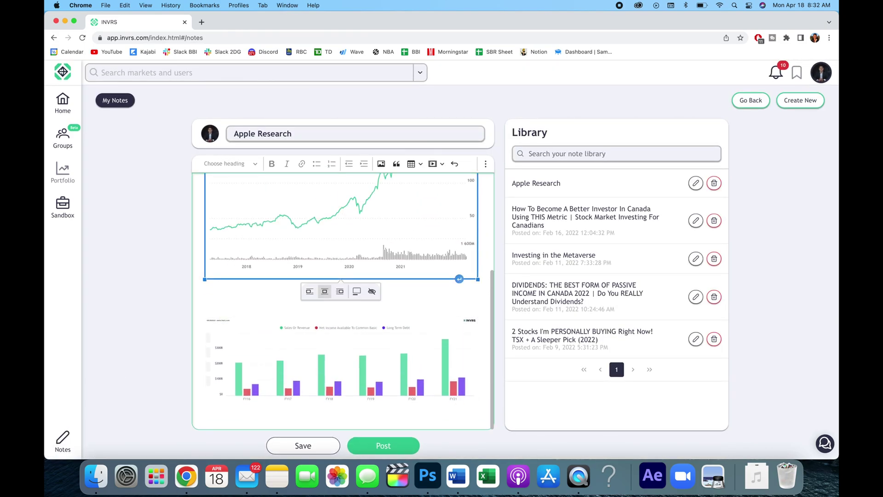
click(275, 298)
scroll(272, 301, up, 5)
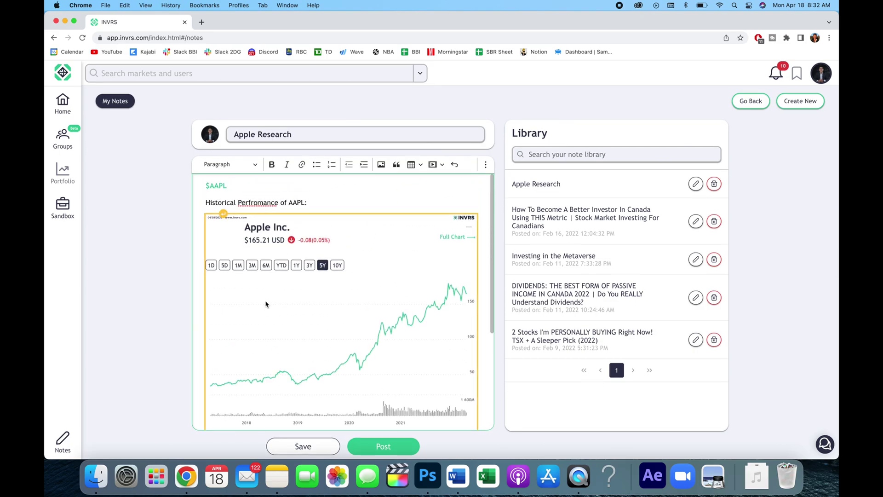
scroll(266, 303, down, 5)
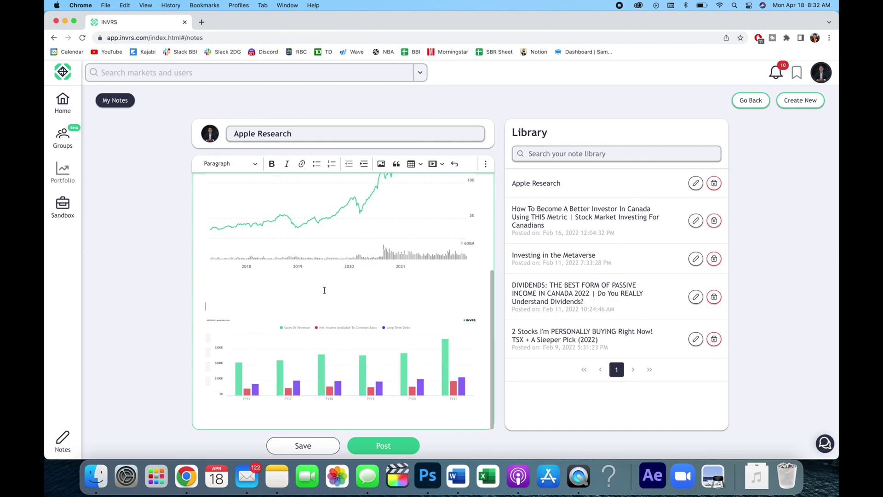
key(Up)
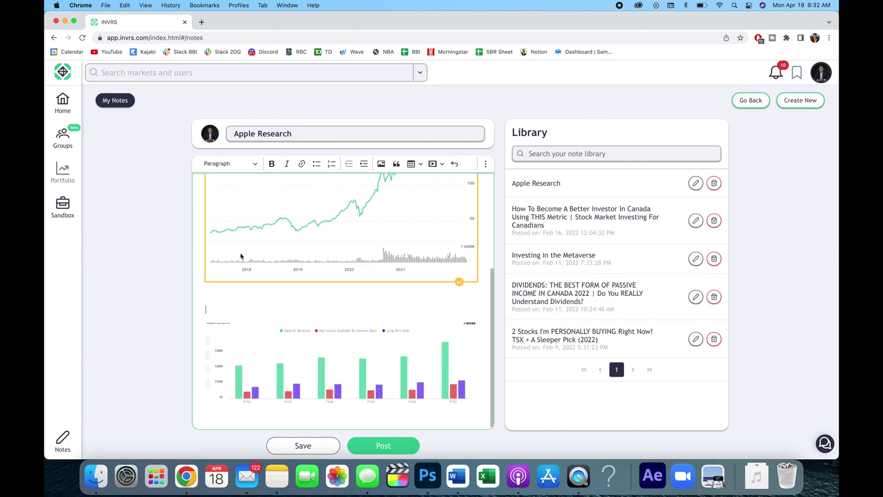
scroll(241, 252, up, 5)
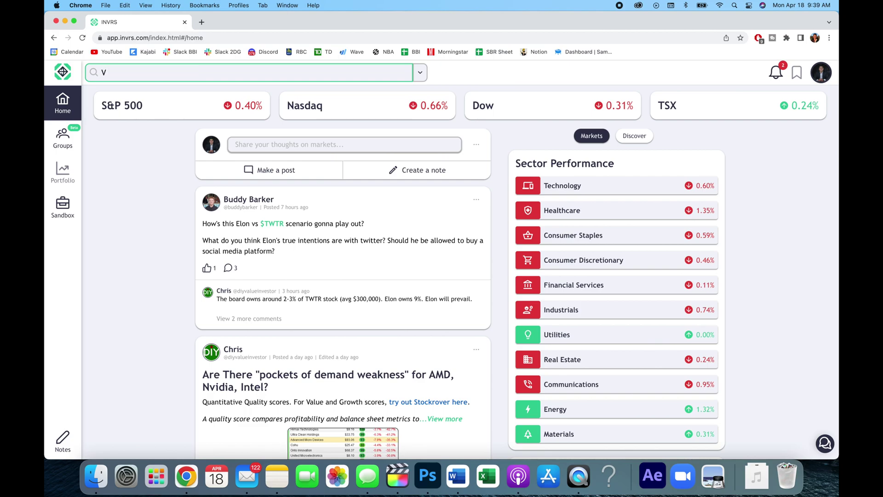
Step: Look up the VOO fund page and the VFV Vanguard S&P 500 Index ETF page, including VFV's country allocation
text(OO)
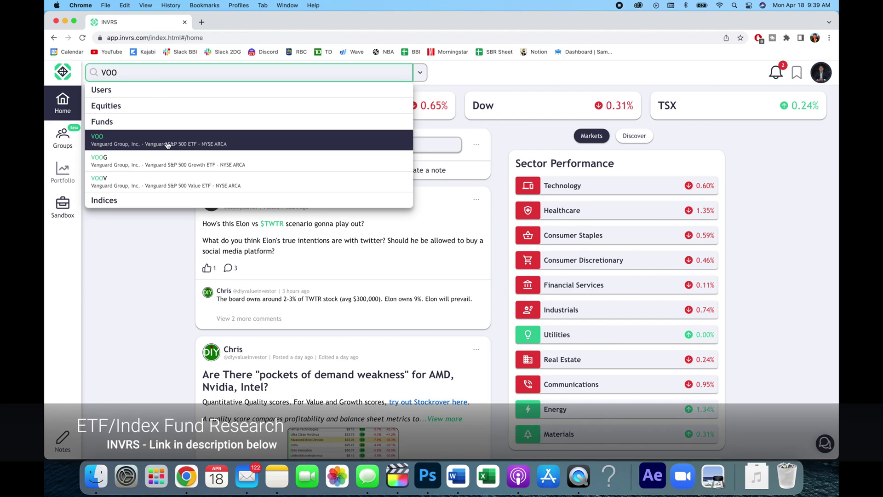
click(167, 144)
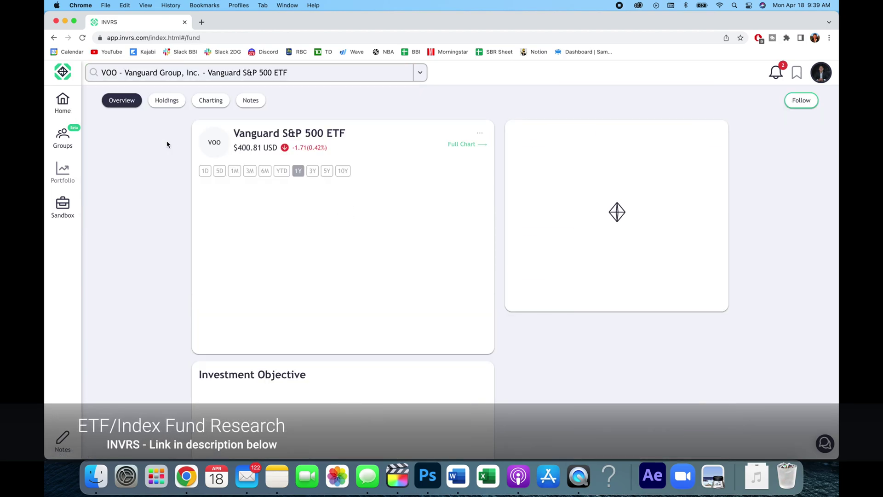
click(178, 74)
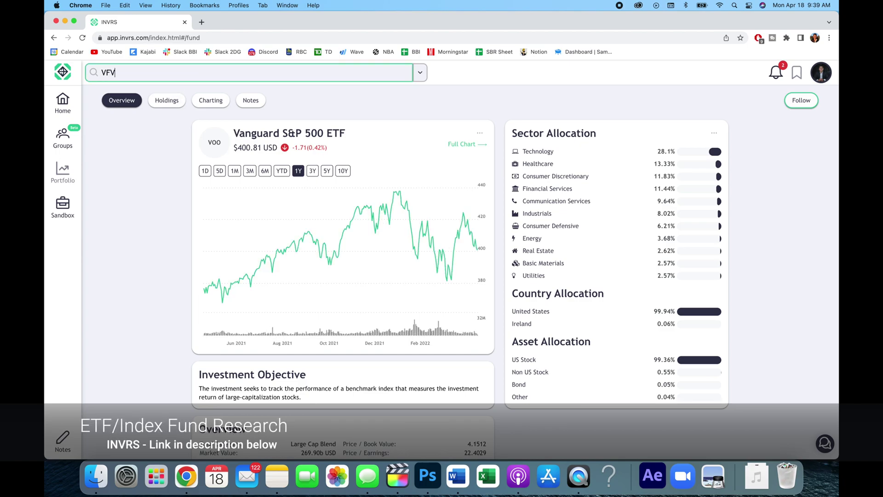
click(153, 141)
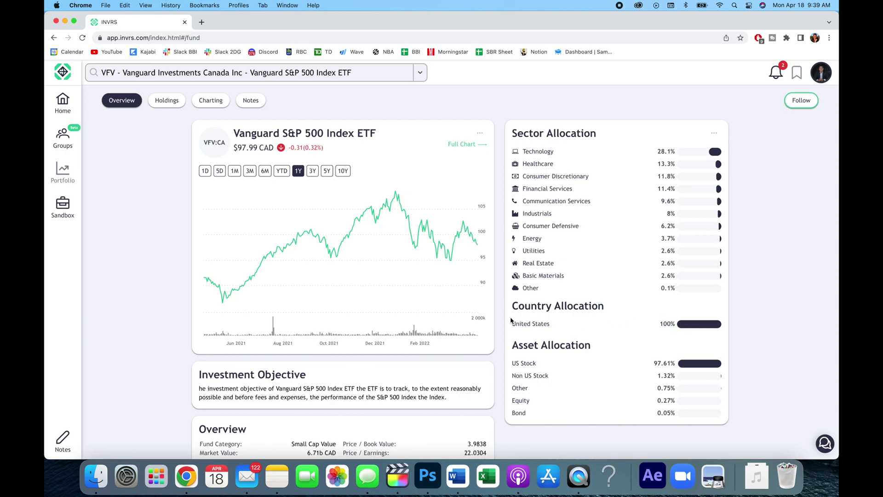
drag(511, 321, 591, 349)
click(175, 135)
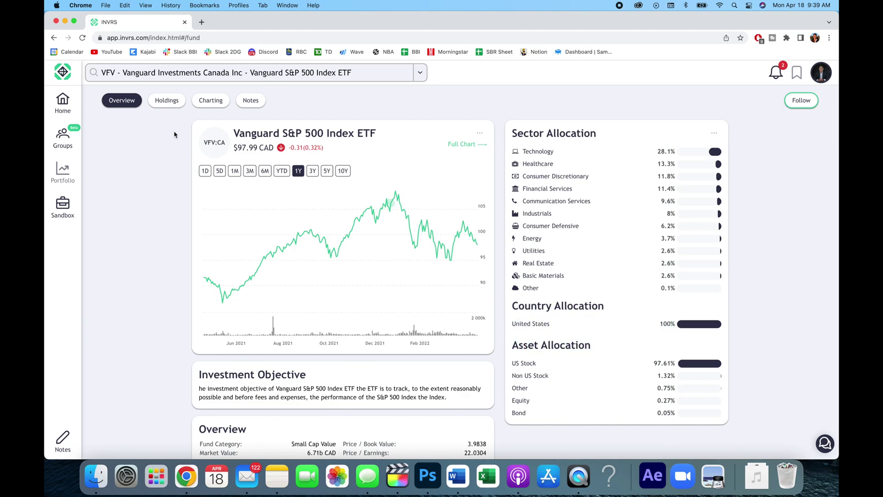
Step: Open VFV's holdings and examine the Fund Visualization bubble chart and the Top 10 Holdings table
click(167, 103)
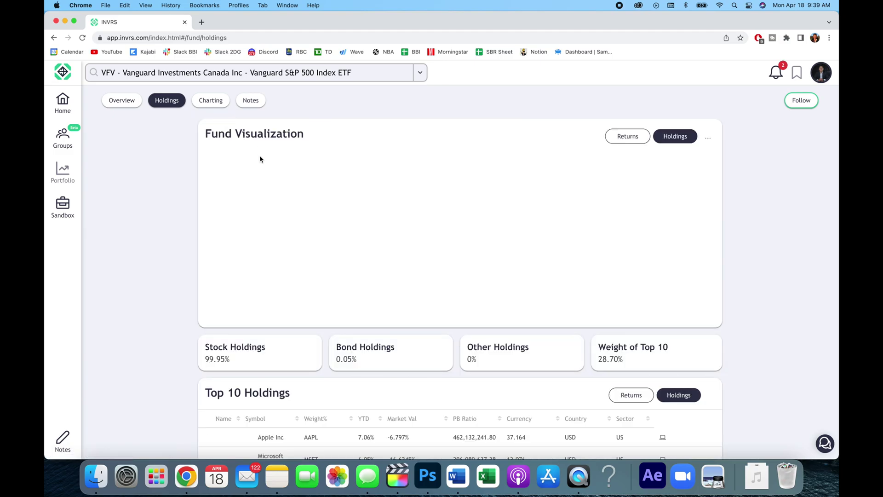
scroll(260, 159, down, 6)
scroll(260, 157, down, 3)
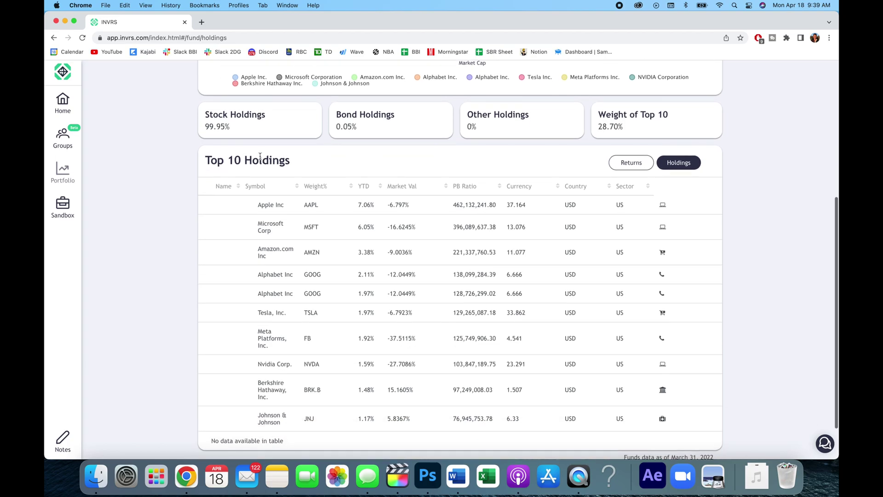
scroll(260, 160, up, 9)
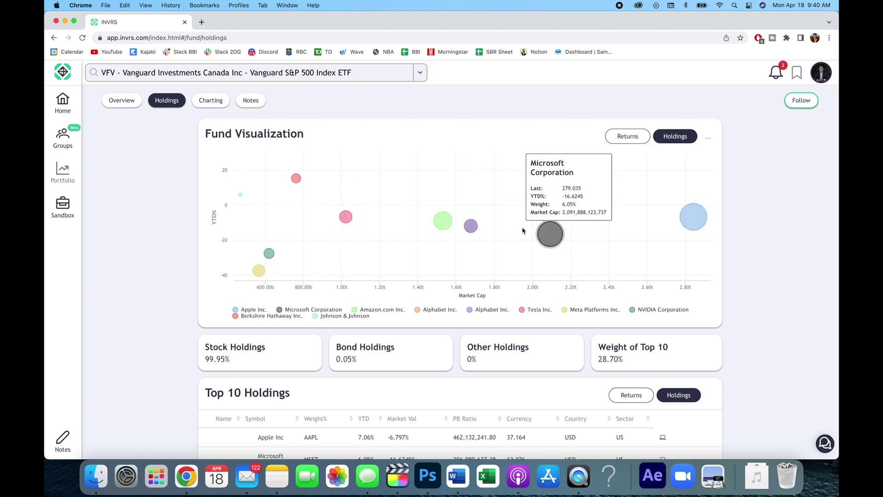
scroll(522, 230, down, 10)
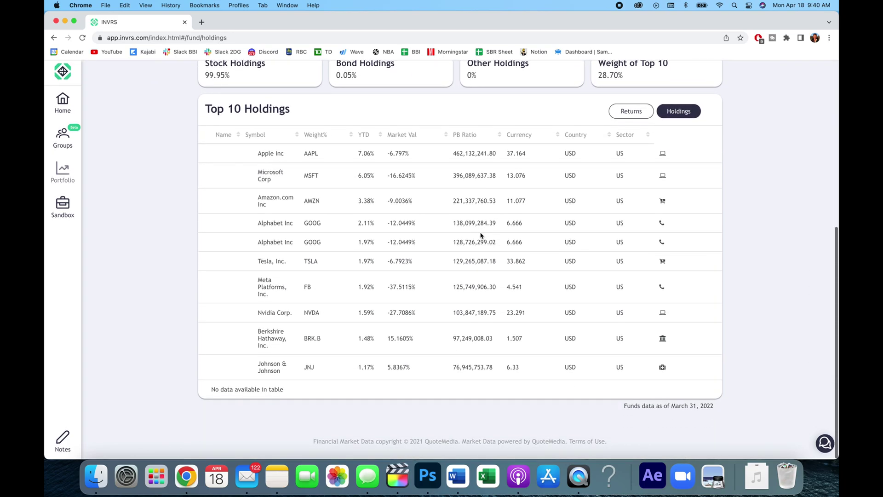
scroll(481, 235, up, 10)
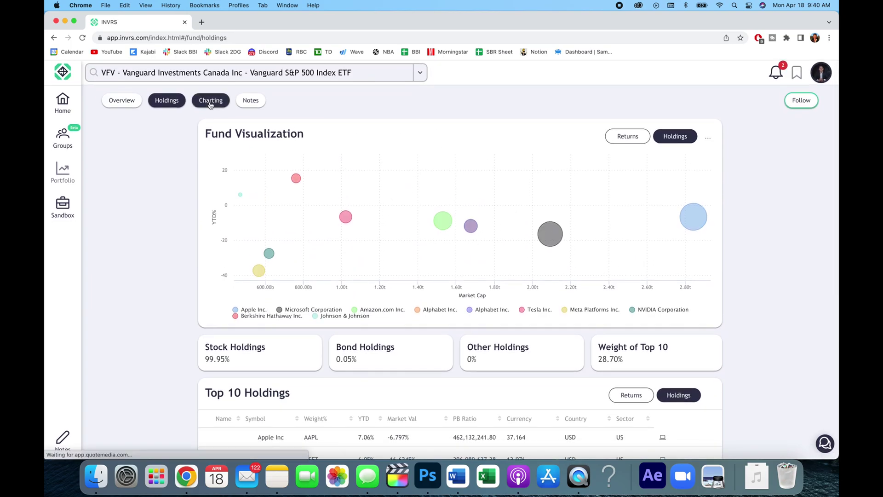
Step: View VFV's one-year price and volume chart, and return to the research notes
click(210, 102)
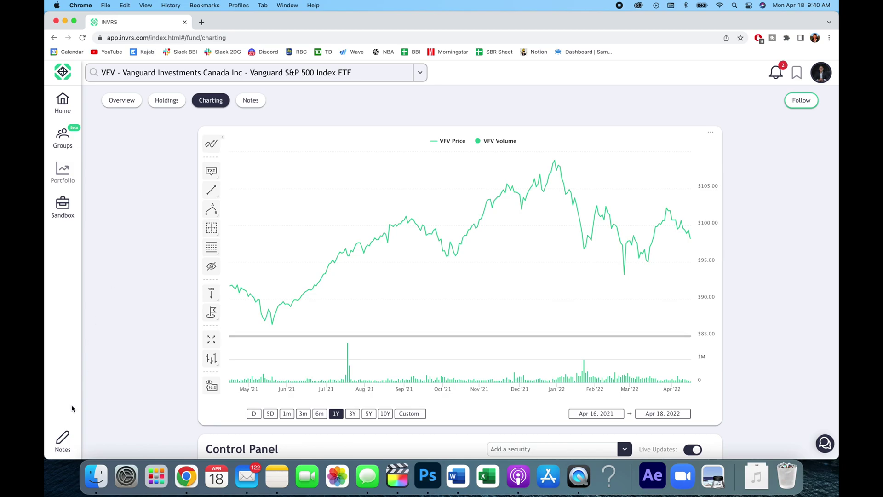
click(63, 439)
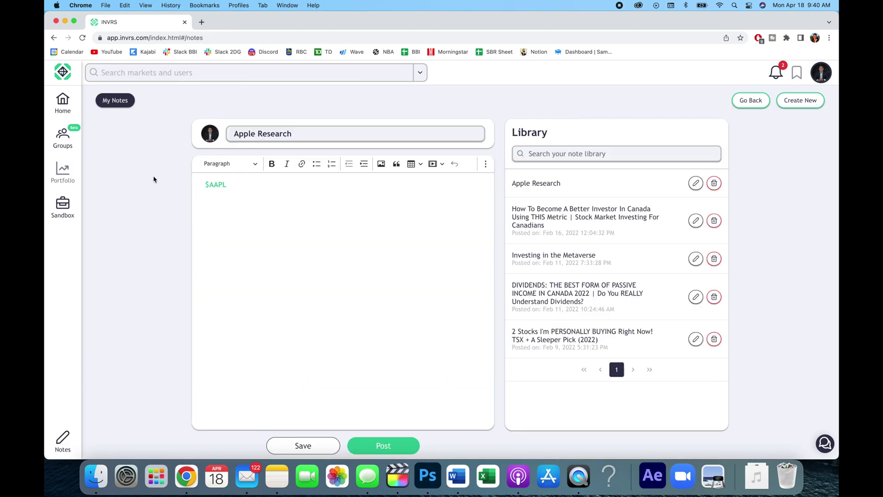
Step: Open the Sandbox lists and examine the Sample List - FAANG companies and their PE Ratio comparison chart
click(62, 206)
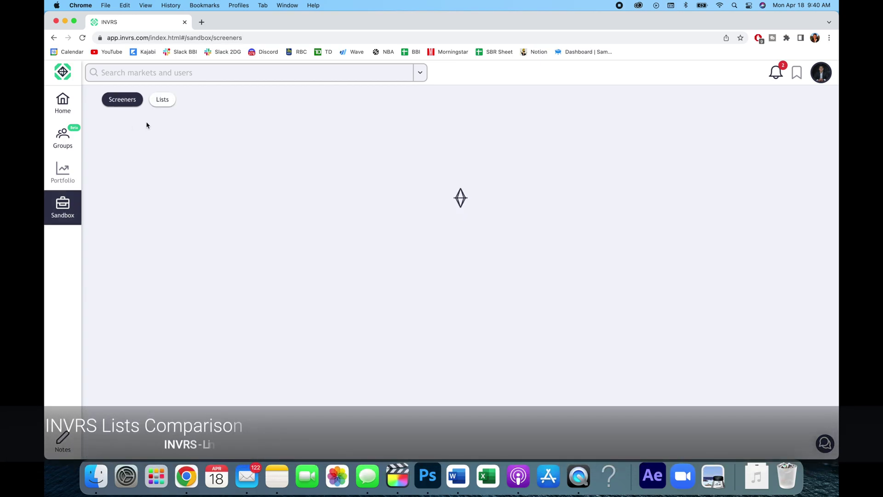
click(172, 103)
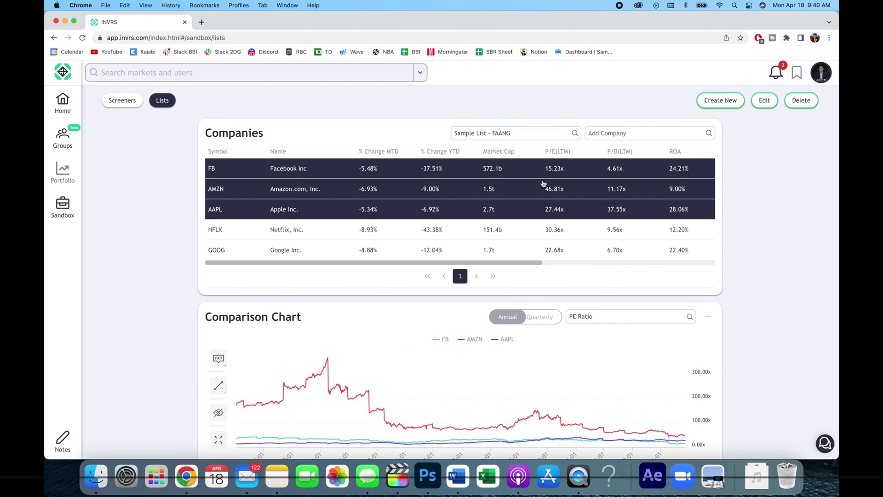
scroll(733, 236, down, 1)
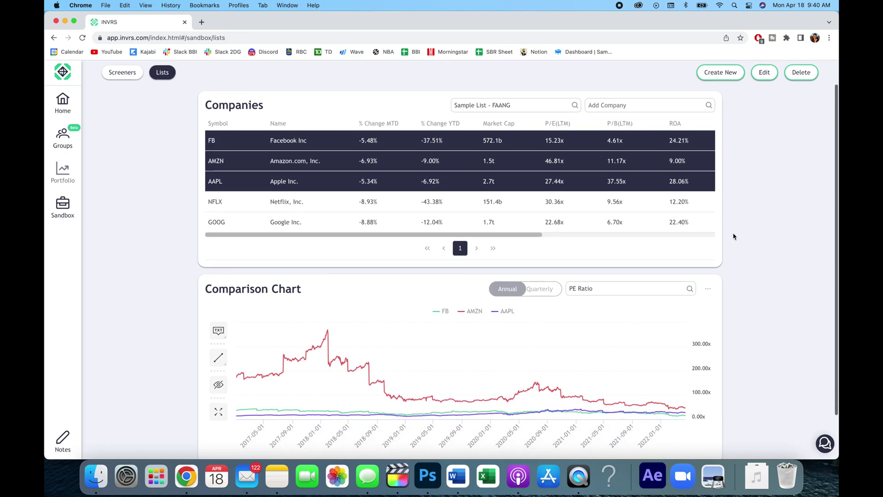
scroll(728, 197, down, 1)
scroll(728, 198, up, 2)
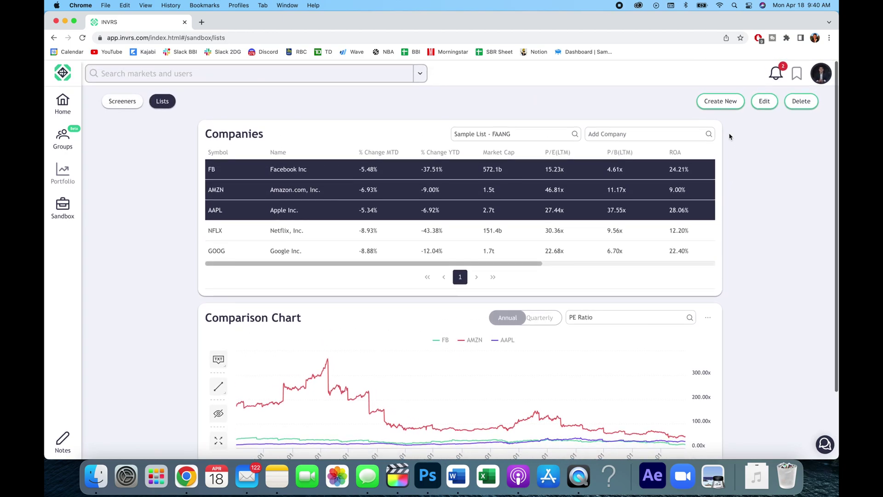
scroll(734, 171, down, 1)
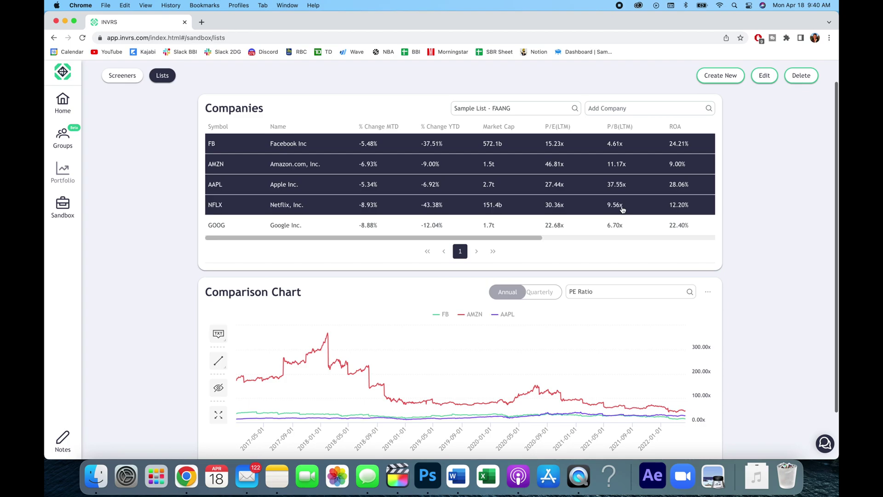
scroll(598, 217, down, 2)
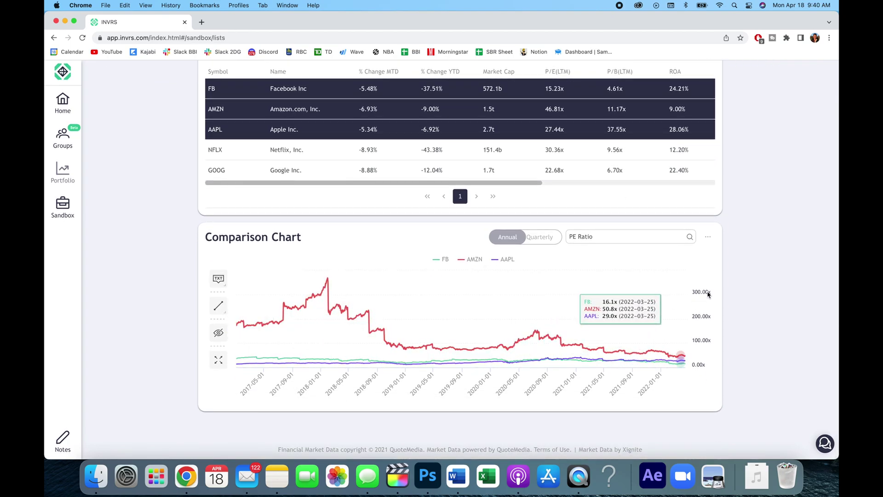
Step: Add Netflix and Google to the FAANG list's PE Ratio comparison chart, and show the chart's snapshot option
click(306, 158)
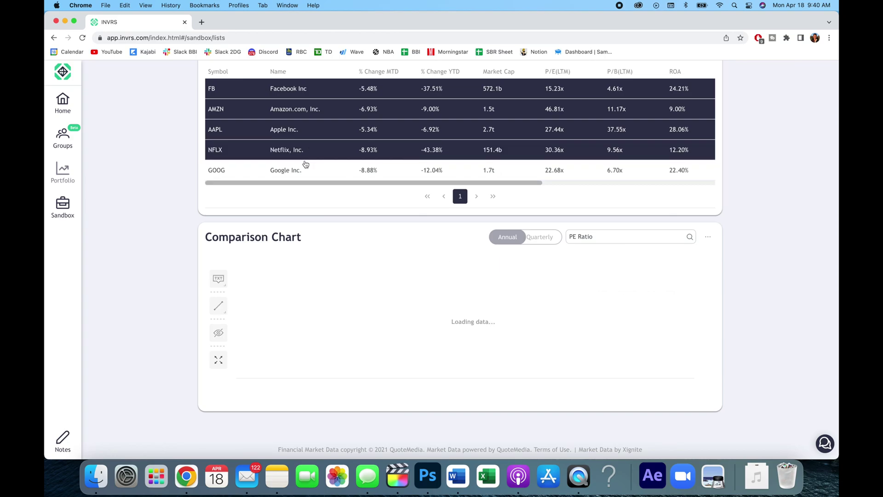
scroll(766, 186, up, 1)
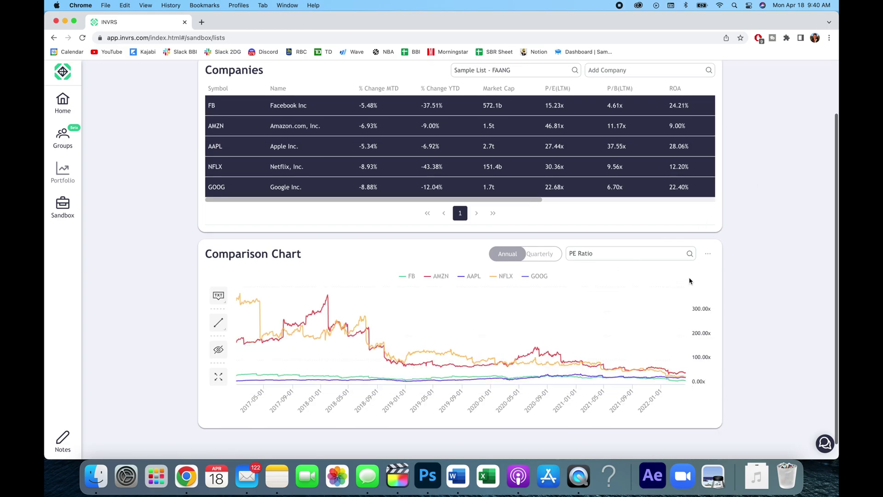
click(709, 255)
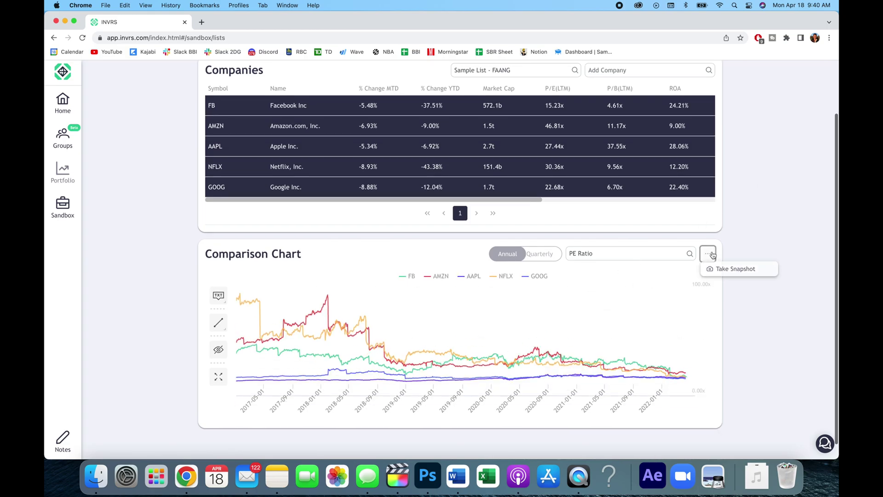
scroll(743, 225, up, 4)
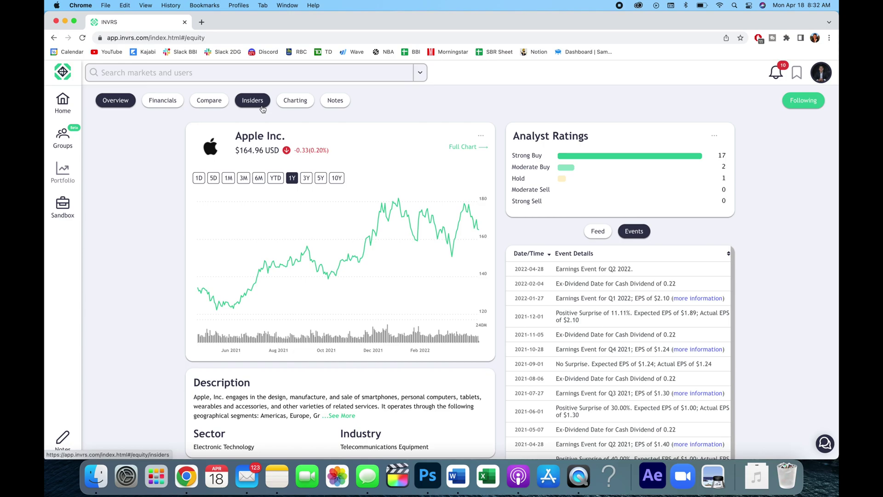
Step: Open Apple's insider activity and examine the trading summary and the list of insider transactions
click(262, 101)
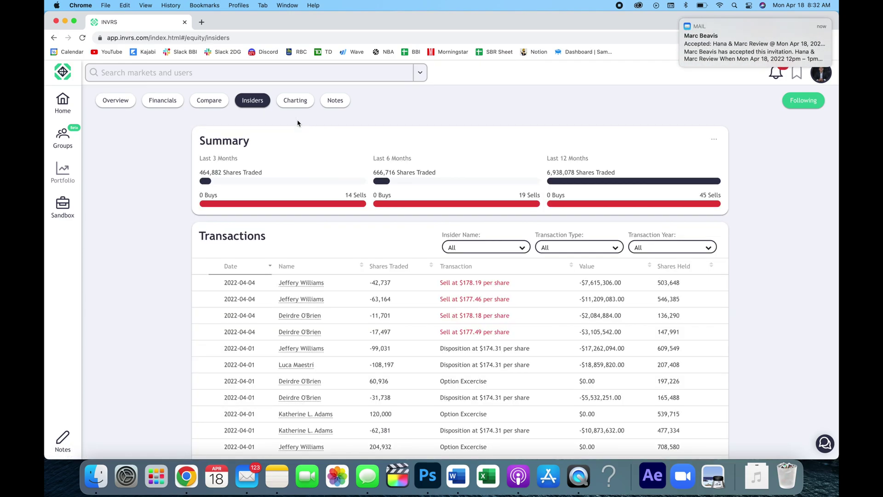
scroll(387, 177, down, 2)
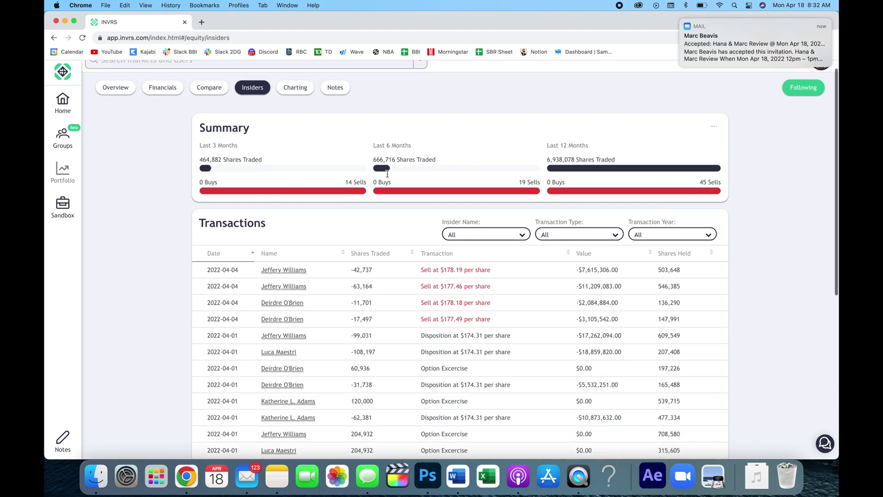
scroll(385, 242, down, 1)
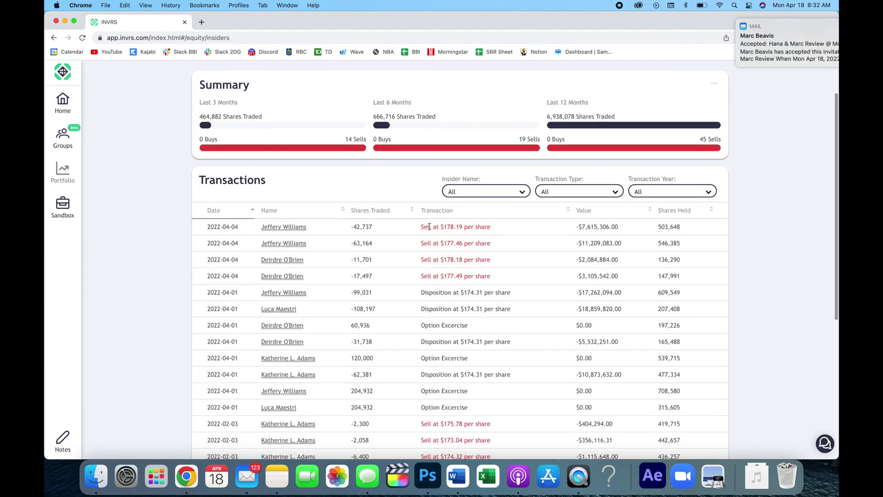
scroll(417, 230, down, 1)
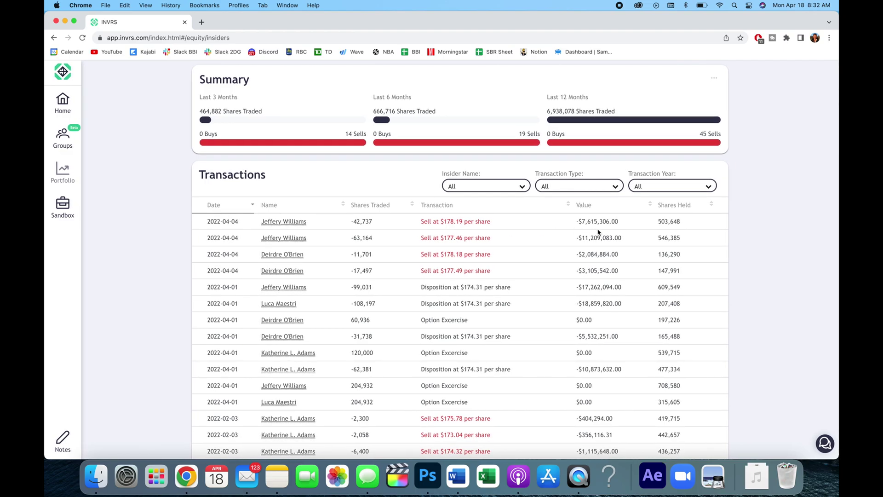
scroll(597, 232, down, 2)
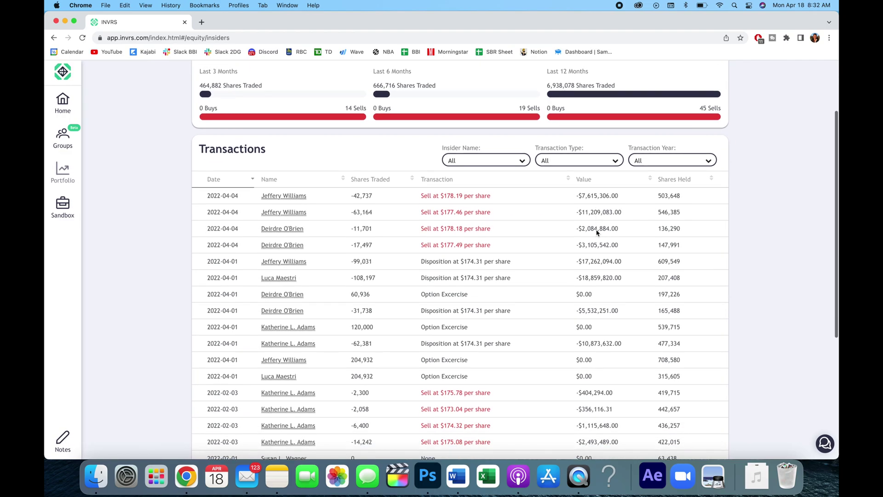
scroll(597, 230, up, 5)
scroll(597, 230, up, 1)
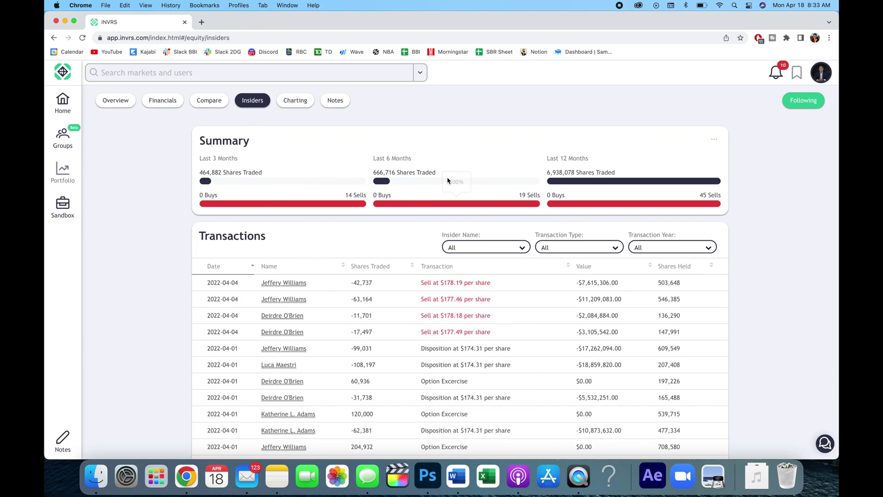
Step: Open Apple's charting page and draw a line segment between early September 2021 at about $153 and July 7, 2021 at about $144
click(296, 101)
scroll(364, 201, down, 2)
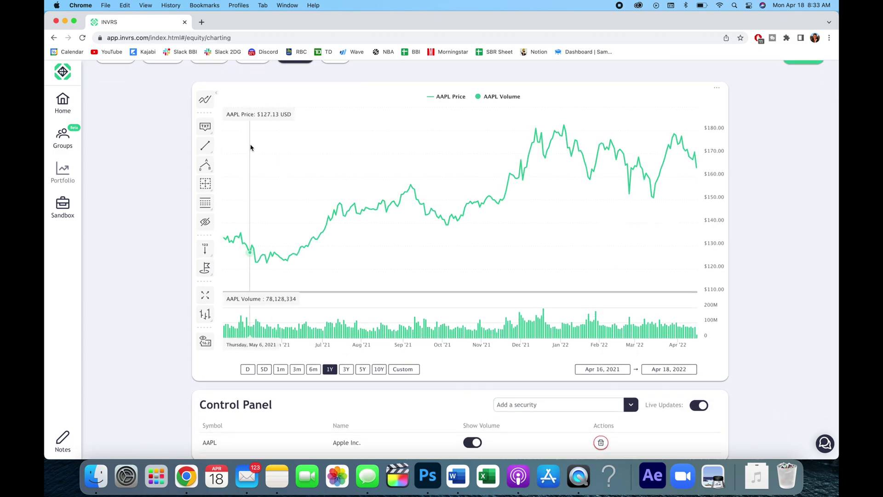
click(206, 146)
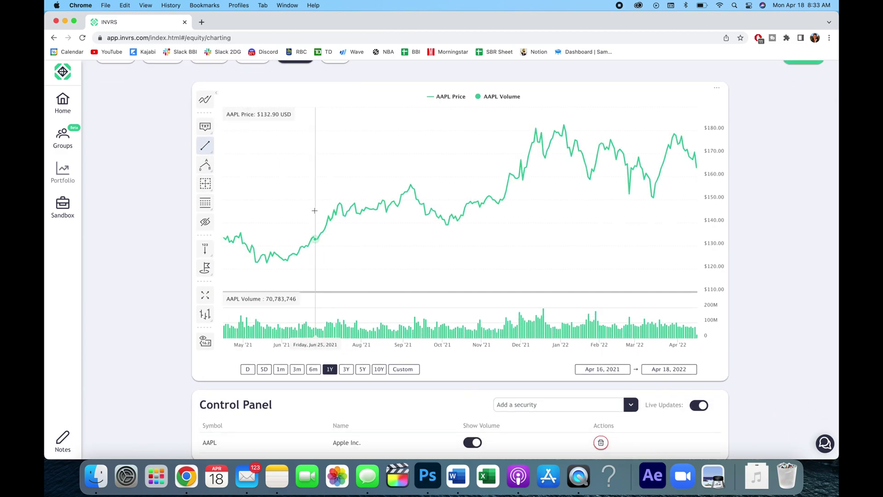
drag(314, 210, 483, 152)
click(496, 146)
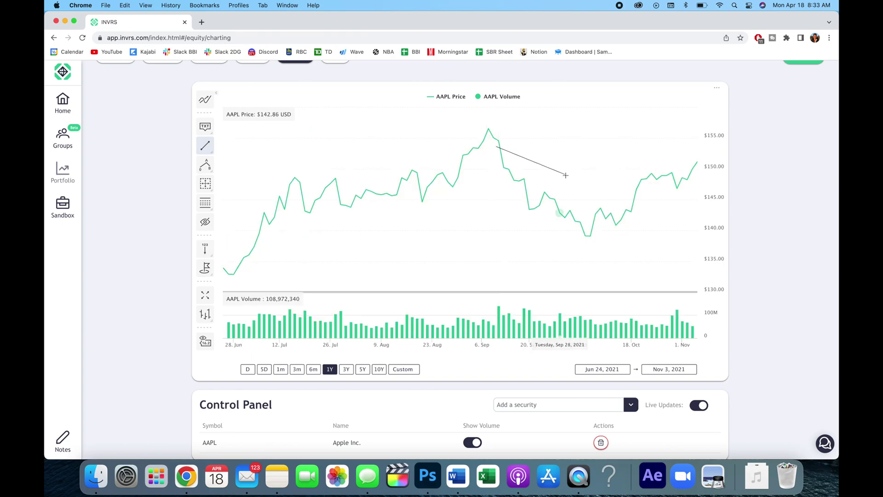
click(267, 202)
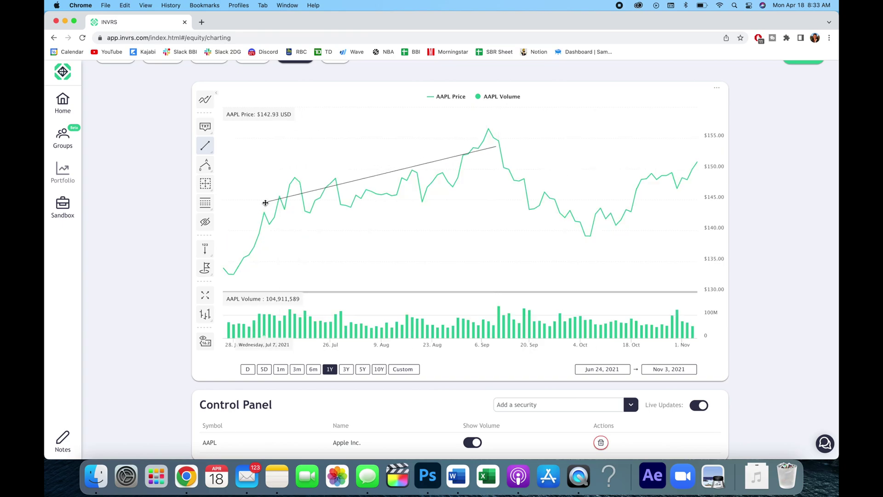
scroll(726, 205, down, 2)
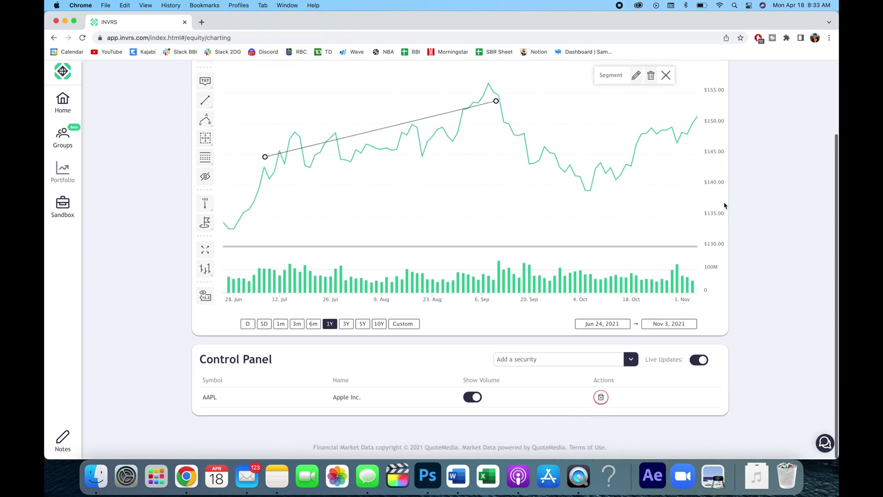
scroll(725, 204, up, 4)
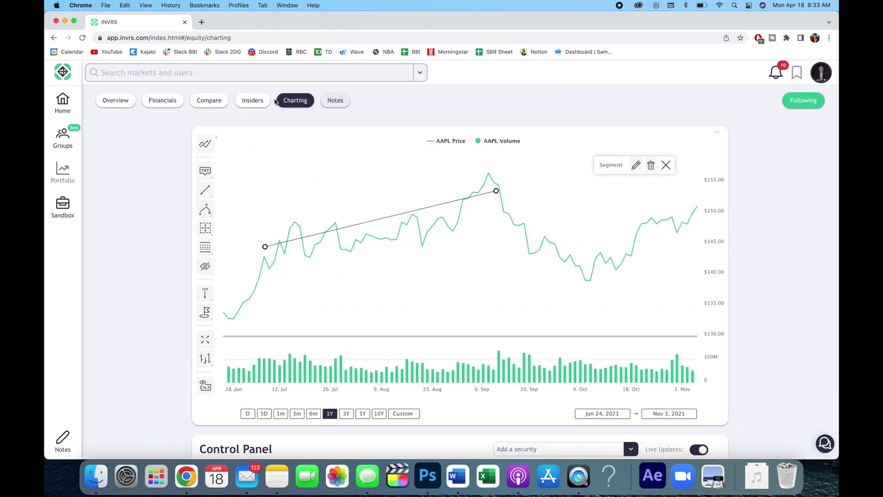
Step: View Apple's PE Ratio on the company comparison chart, and open the notes posted about Apple
click(209, 101)
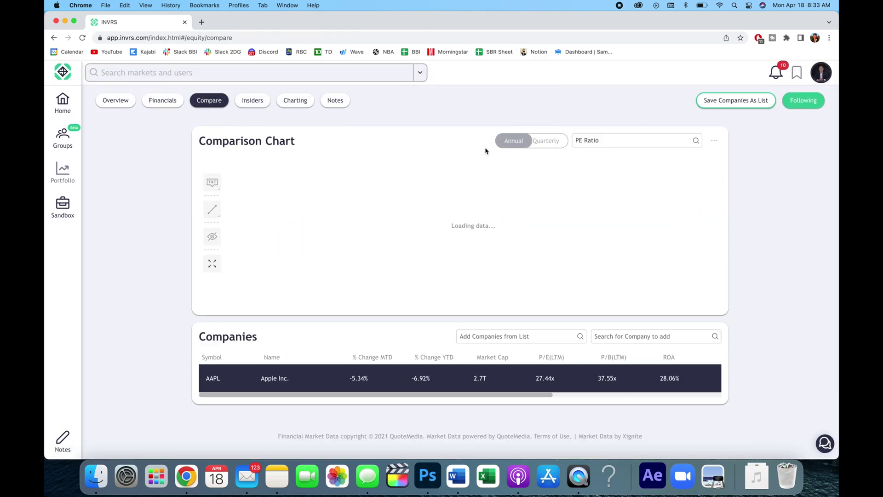
click(623, 140)
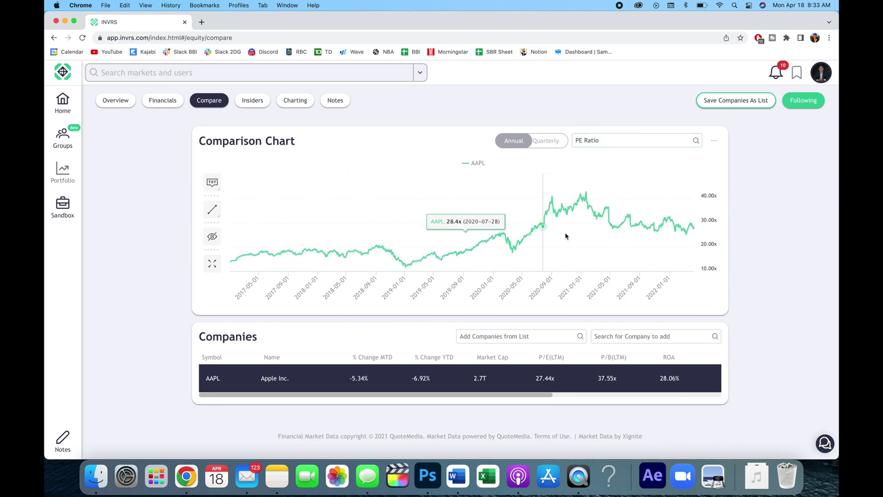
click(330, 101)
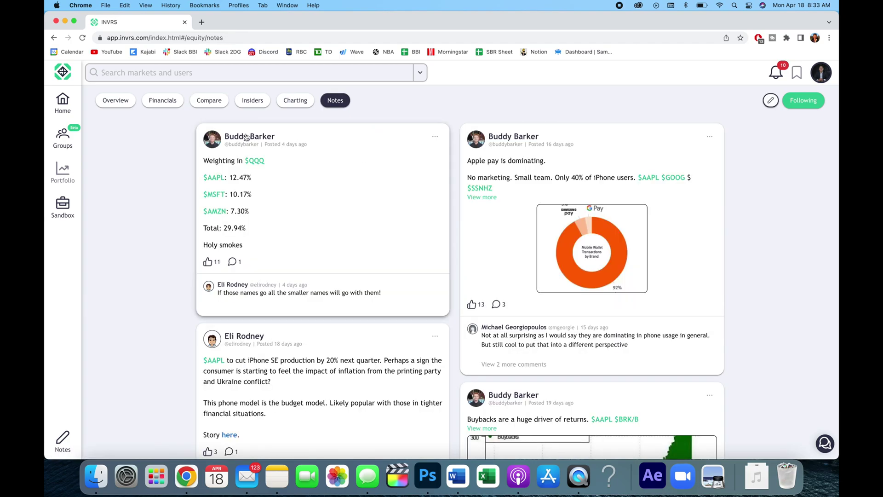
Step: Open the profile of the first note's author, look through the interests and posted notes, and return to the home feed
click(245, 138)
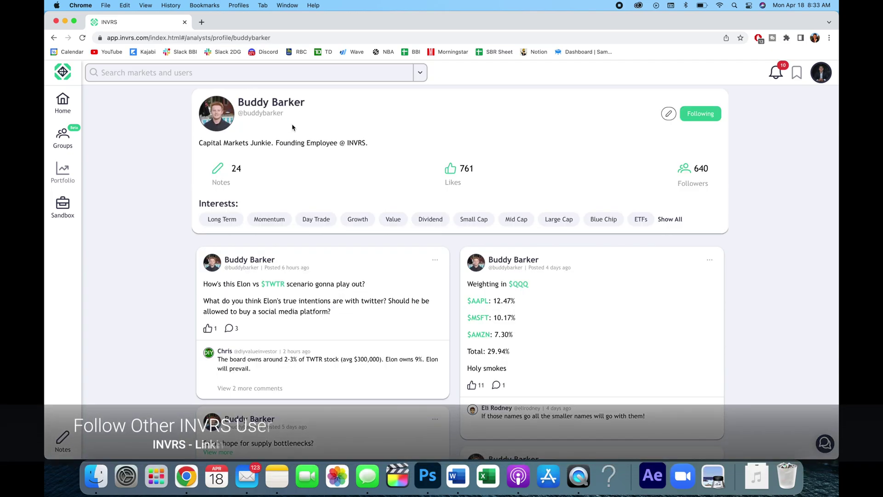
scroll(293, 128, down, 1)
scroll(292, 127, down, 5)
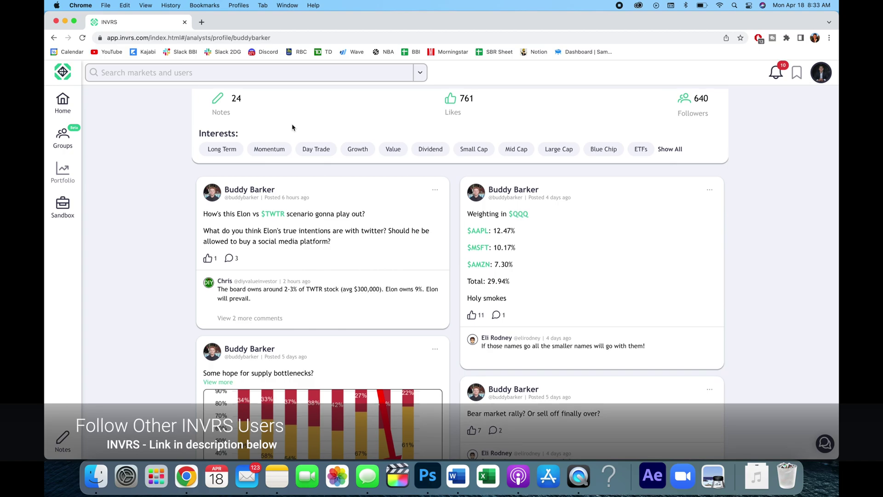
scroll(292, 127, down, 4)
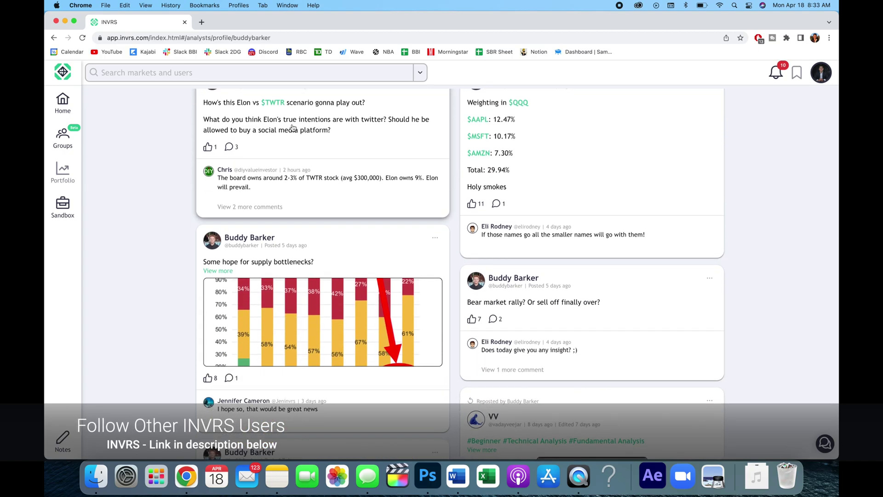
scroll(292, 127, down, 3)
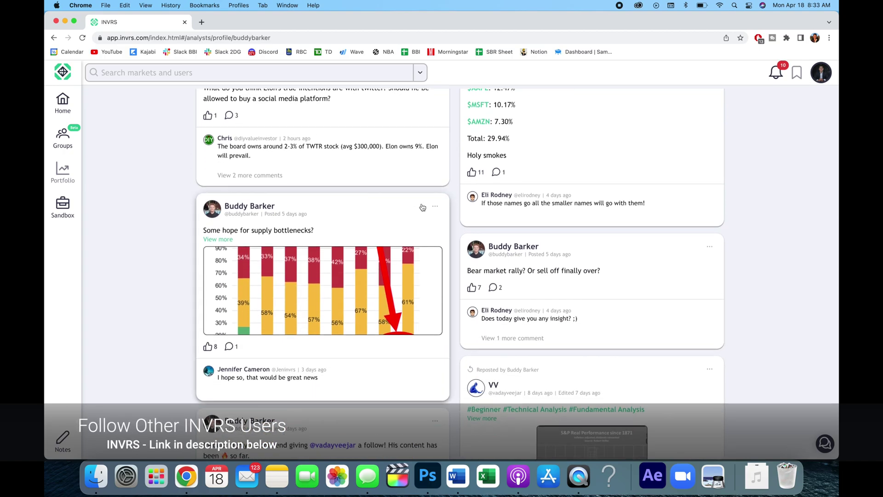
scroll(422, 207, down, 7)
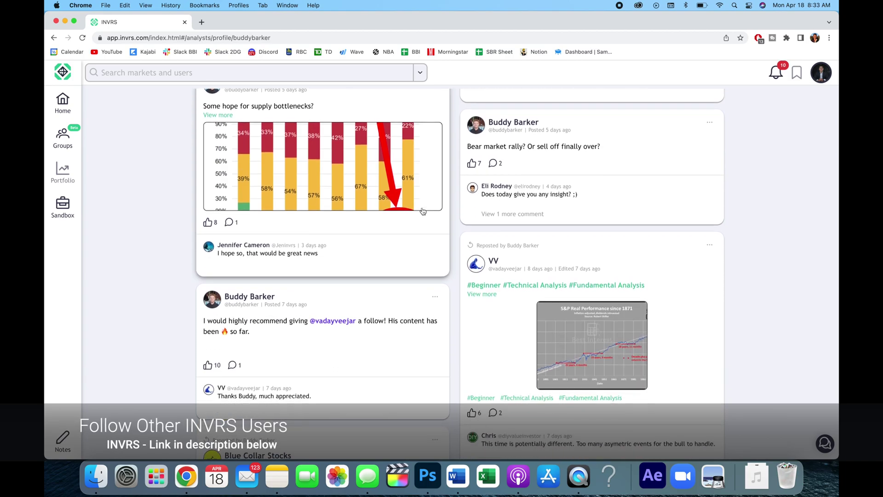
scroll(423, 211, down, 9)
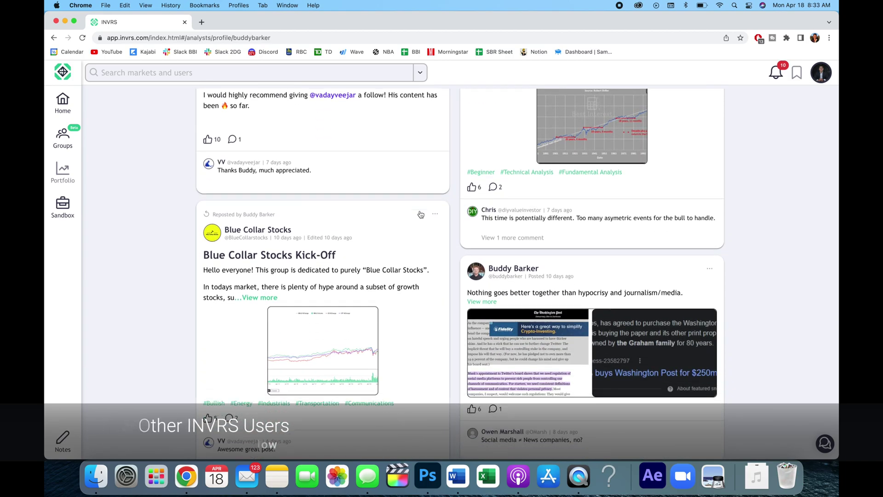
scroll(420, 214, down, 4)
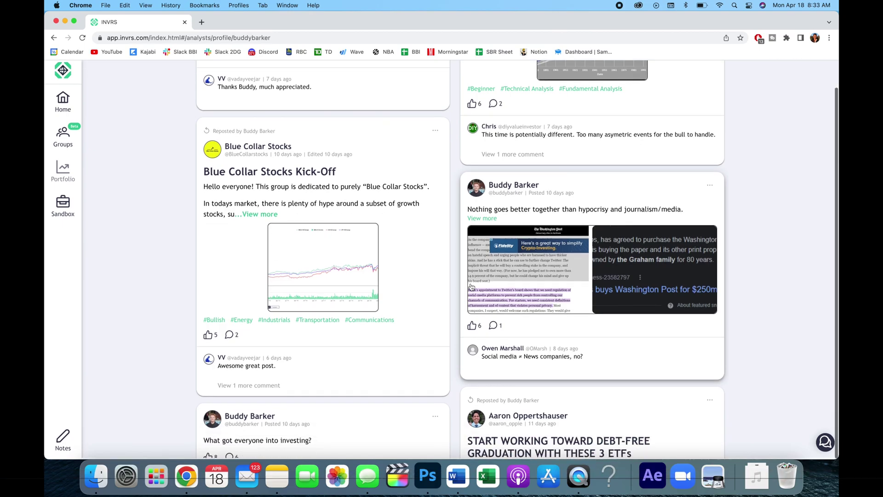
scroll(471, 287, up, 20)
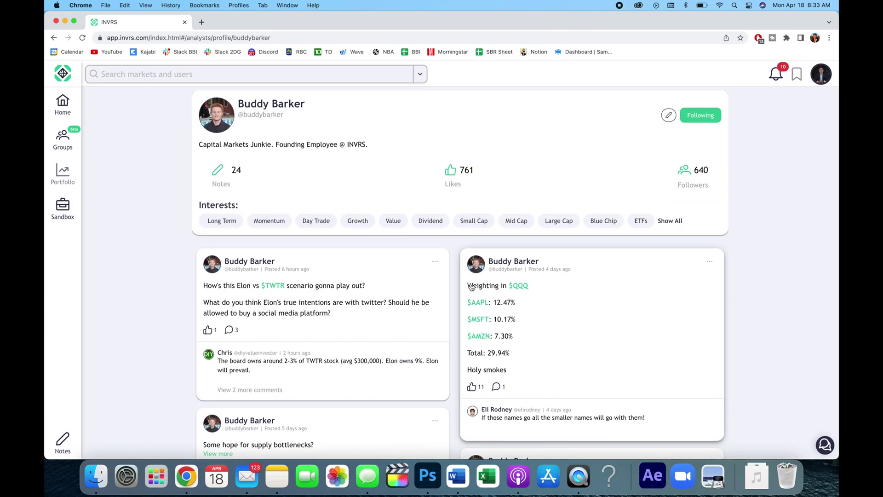
click(64, 103)
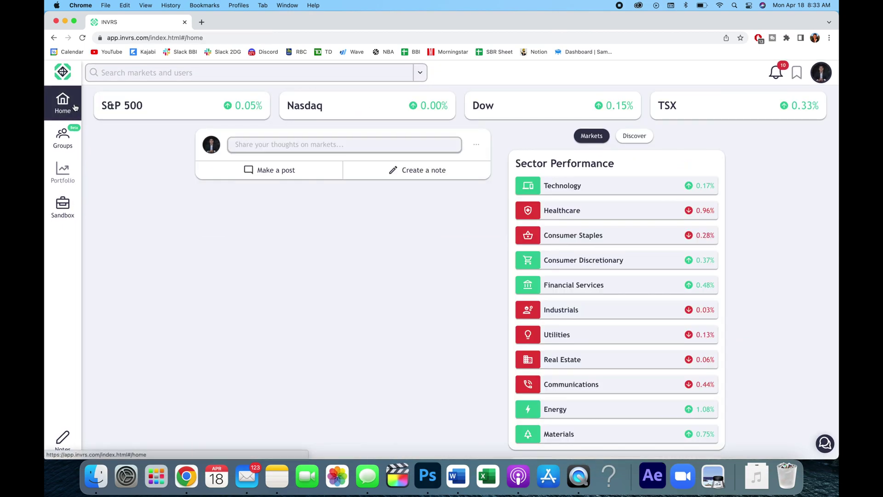